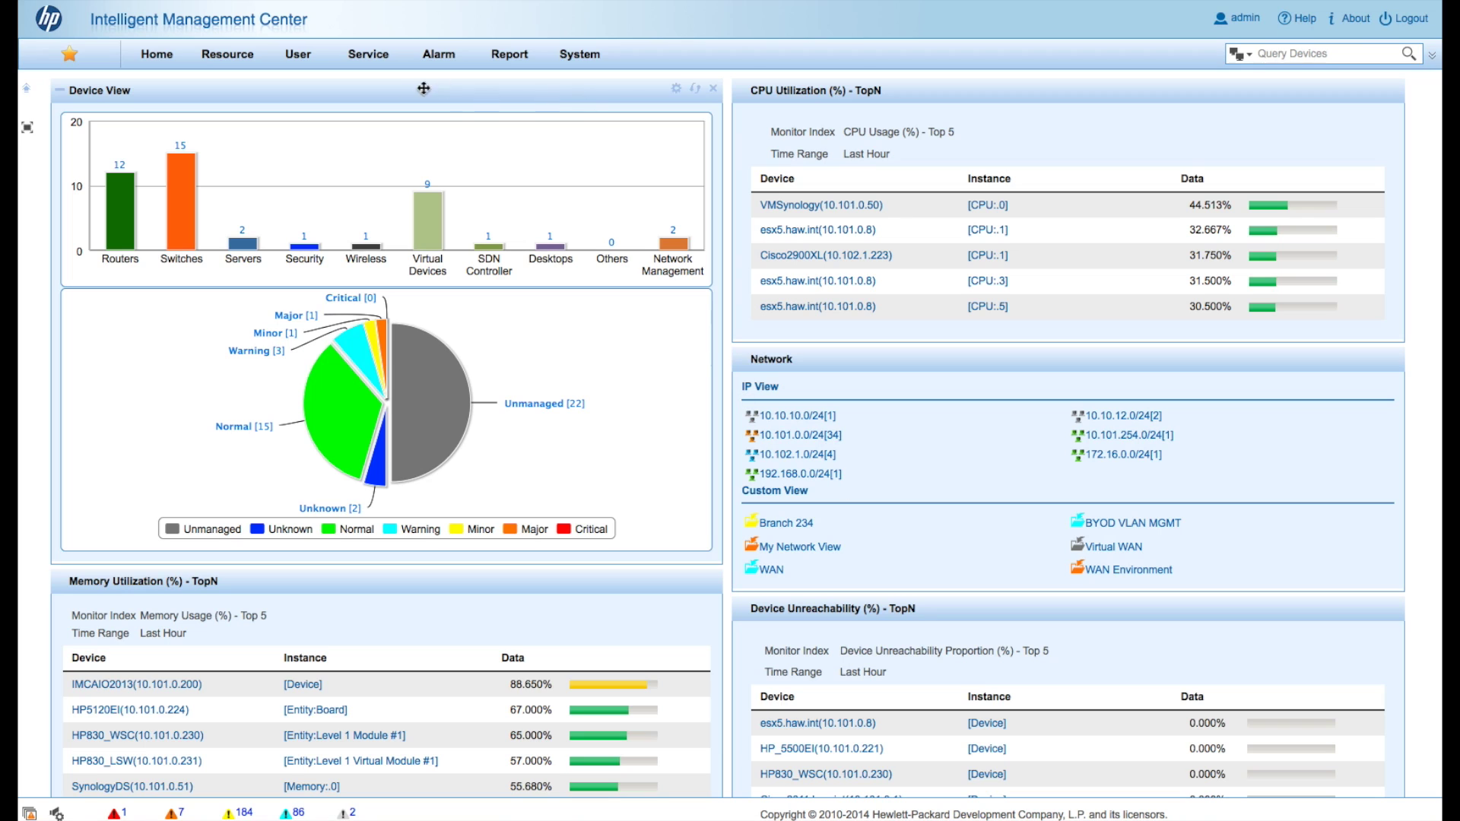
Open the Traffic Analysis and Audit parameters and check the Unknown Application and ToS/MPLS Exp Traffic Analysis settings
left_click(368, 57)
mouse_move(485, 357)
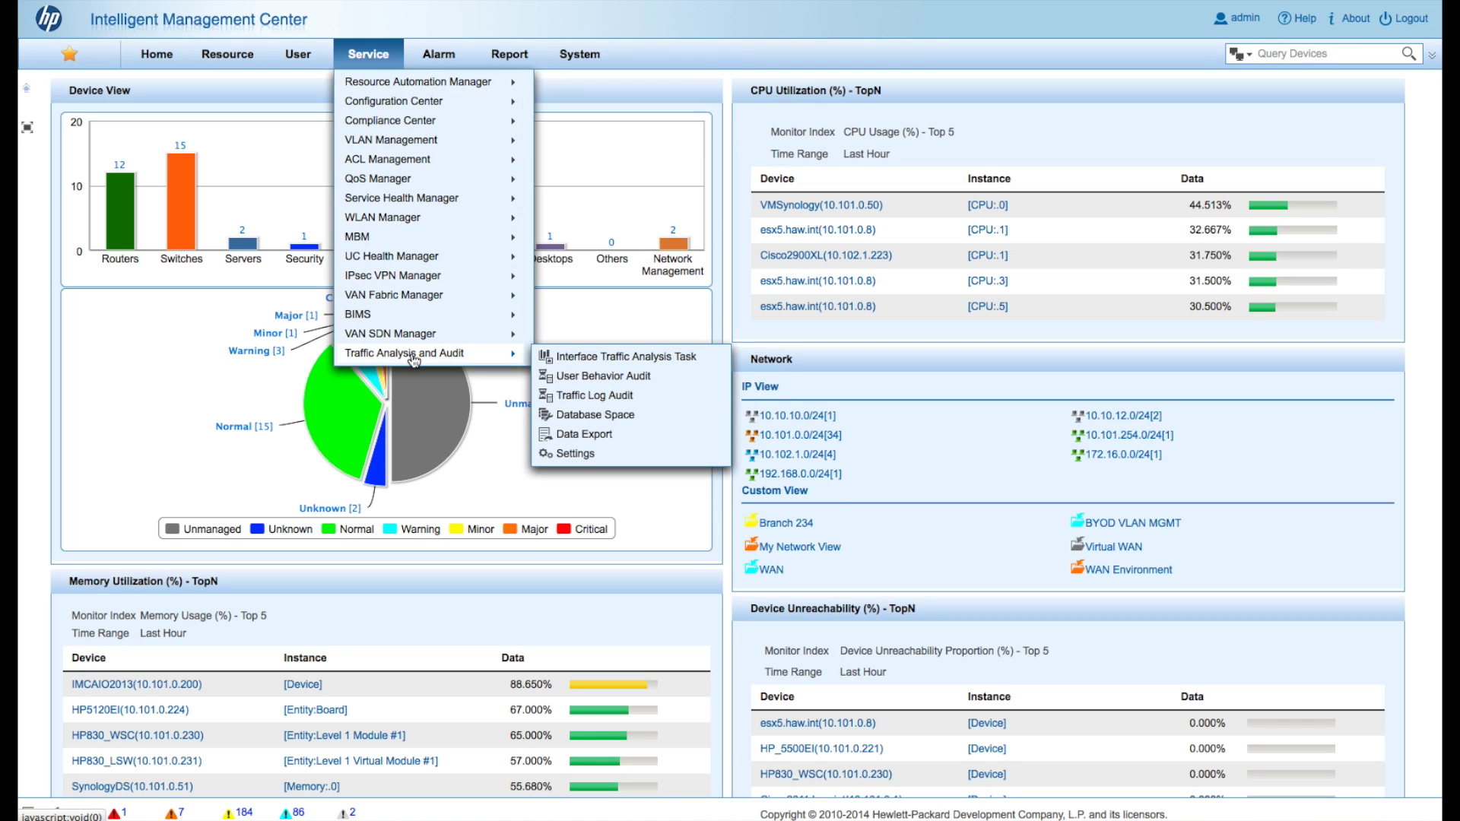
left_click(570, 457)
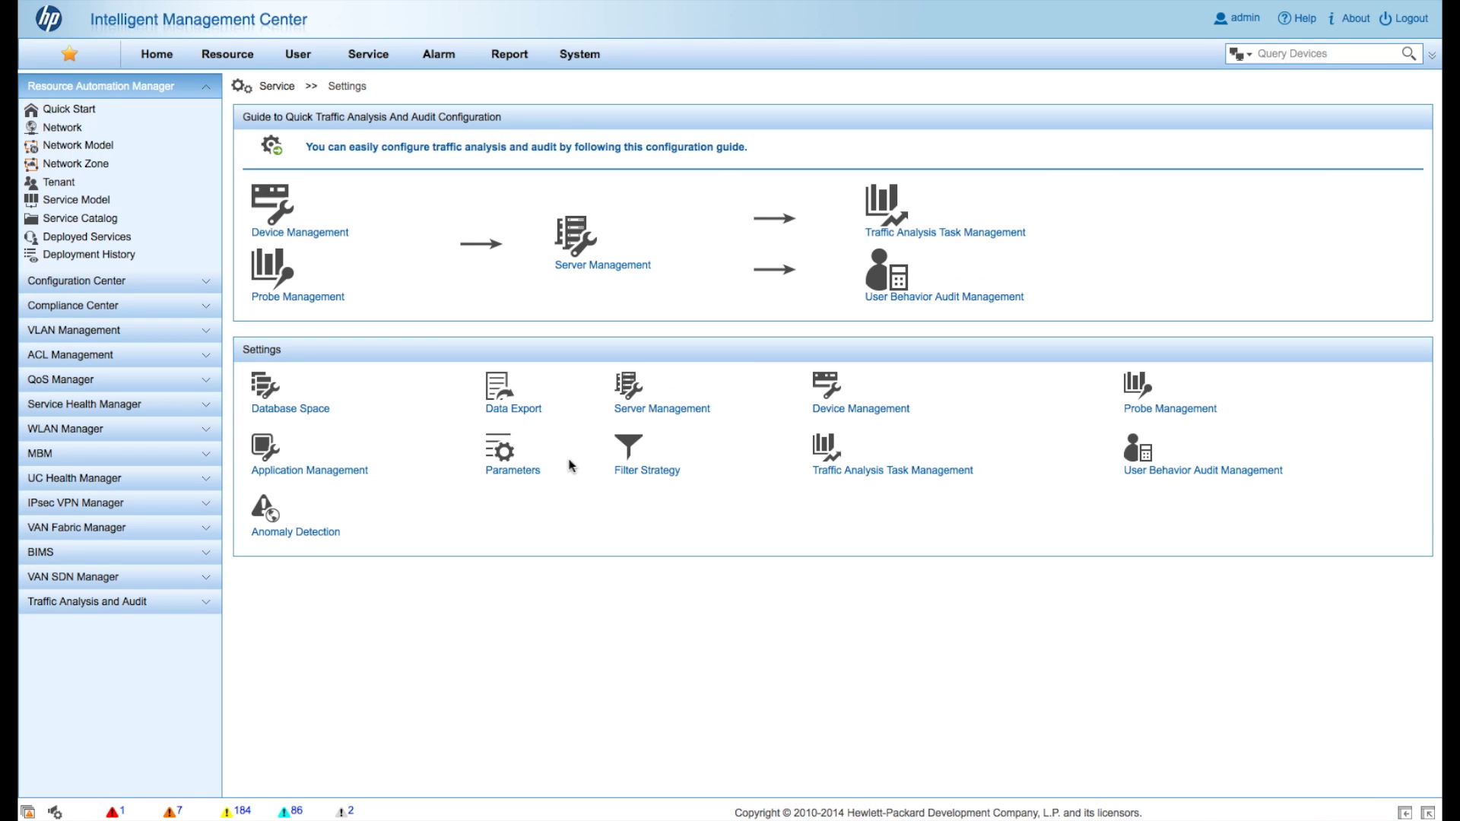
left_click(514, 473)
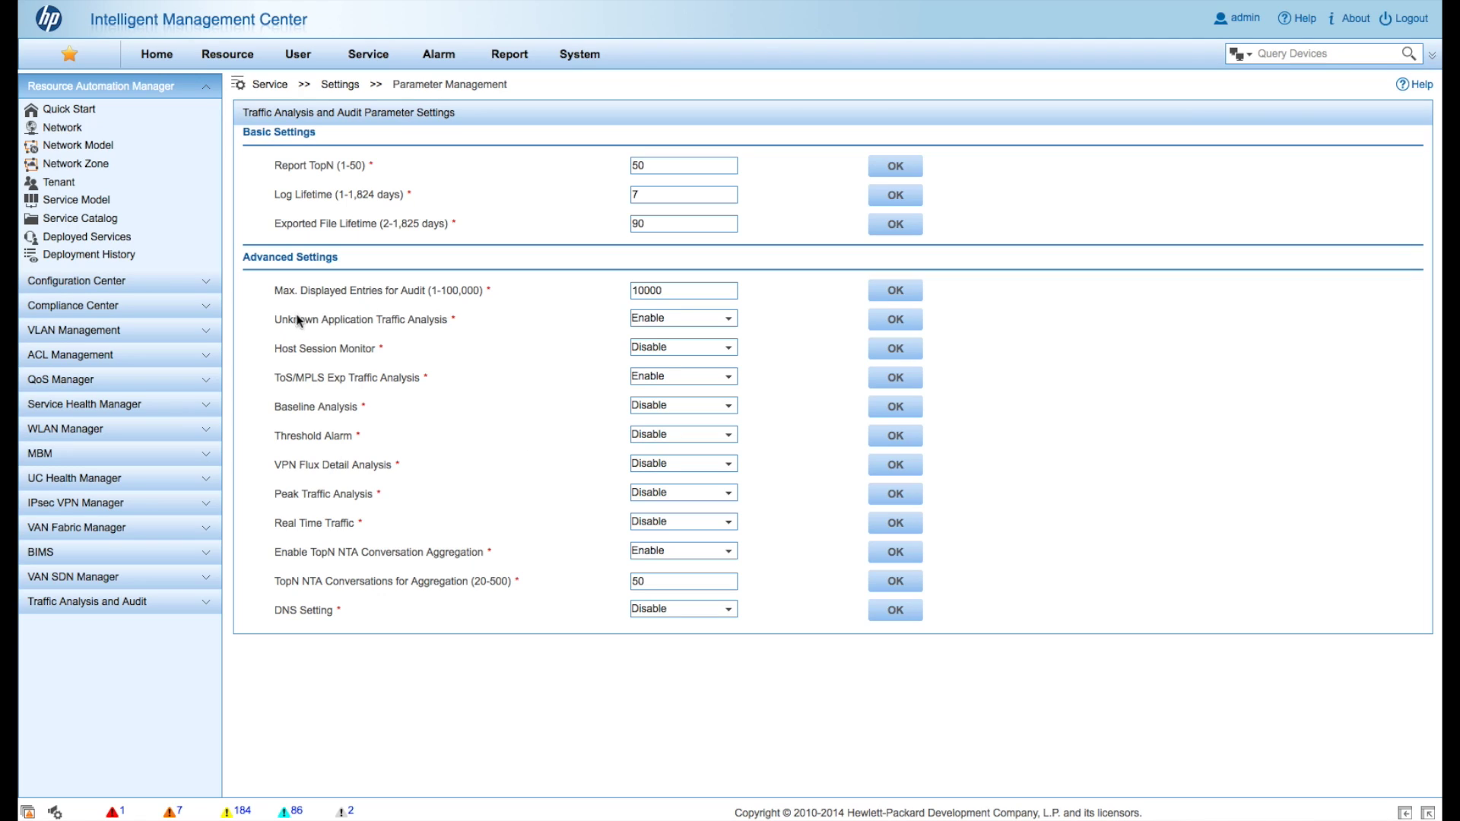
left_click_drag(282, 325, 330, 323)
left_click_drag(431, 325, 457, 325)
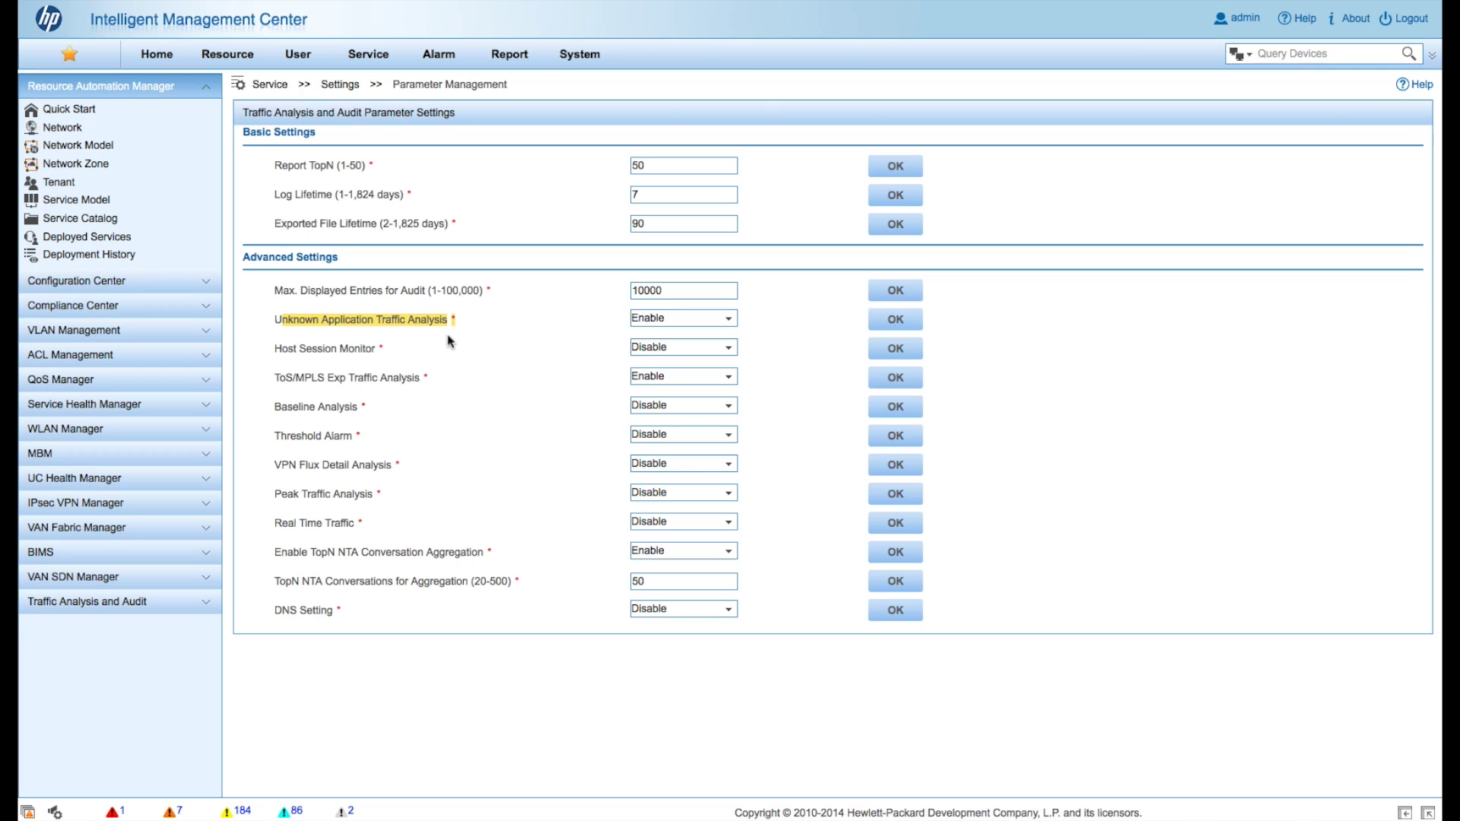
left_click(291, 380)
left_click_drag(275, 378, 398, 381)
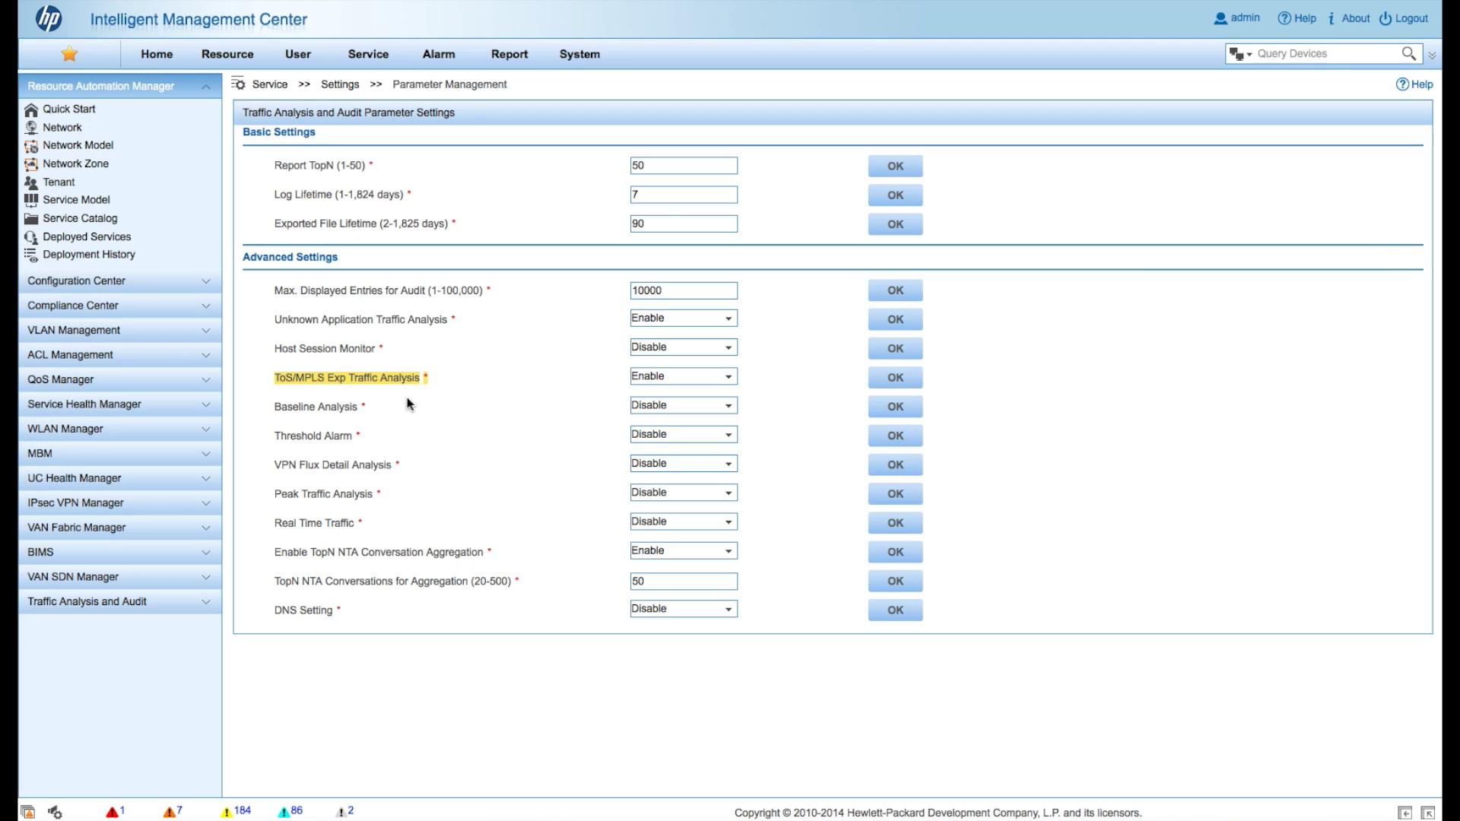
Open the application report of the 5500EI interface traffic task and show its unknown UDP applications by port
left_click(204, 605)
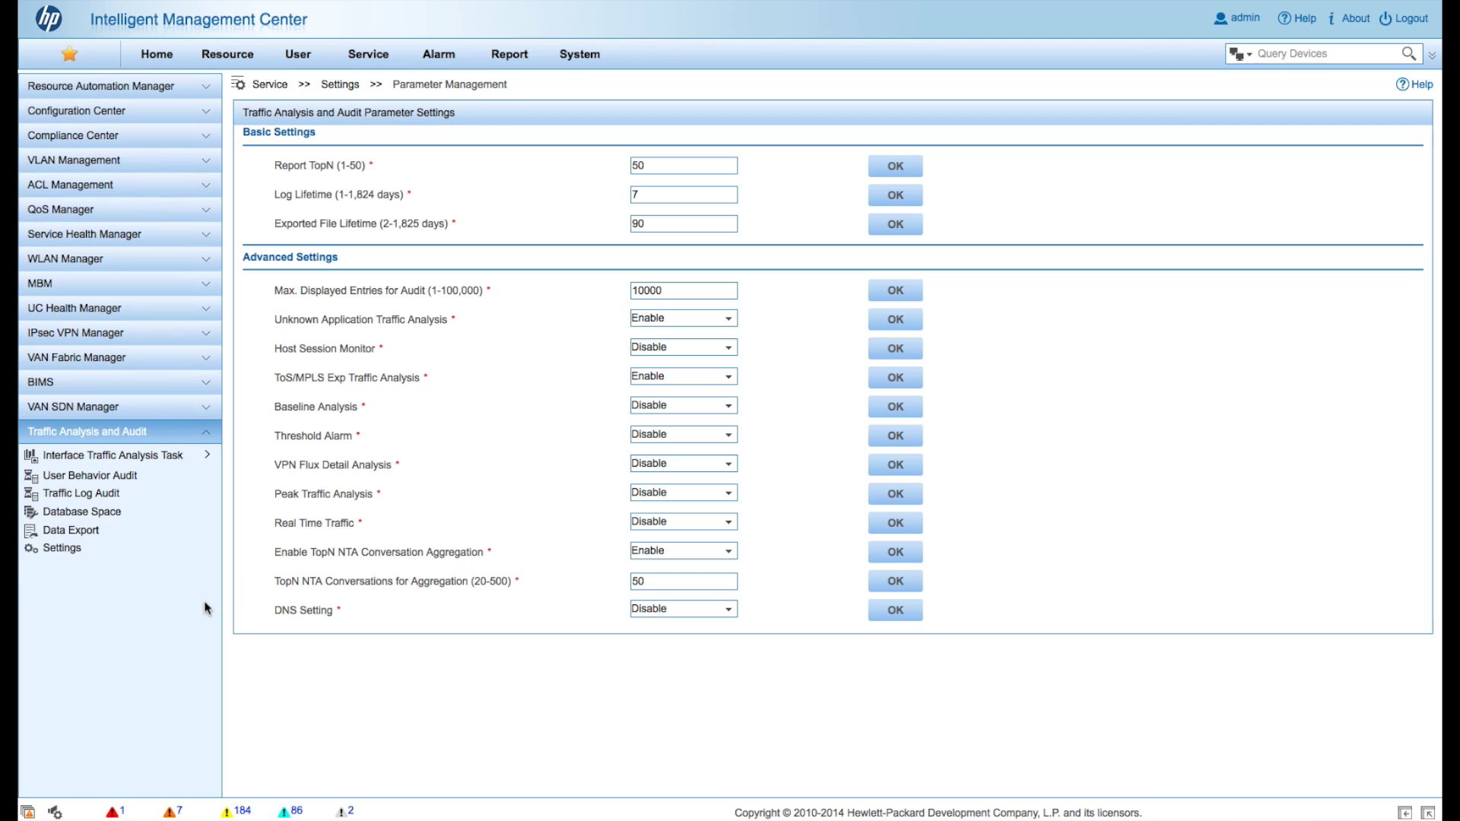
left_click(208, 455)
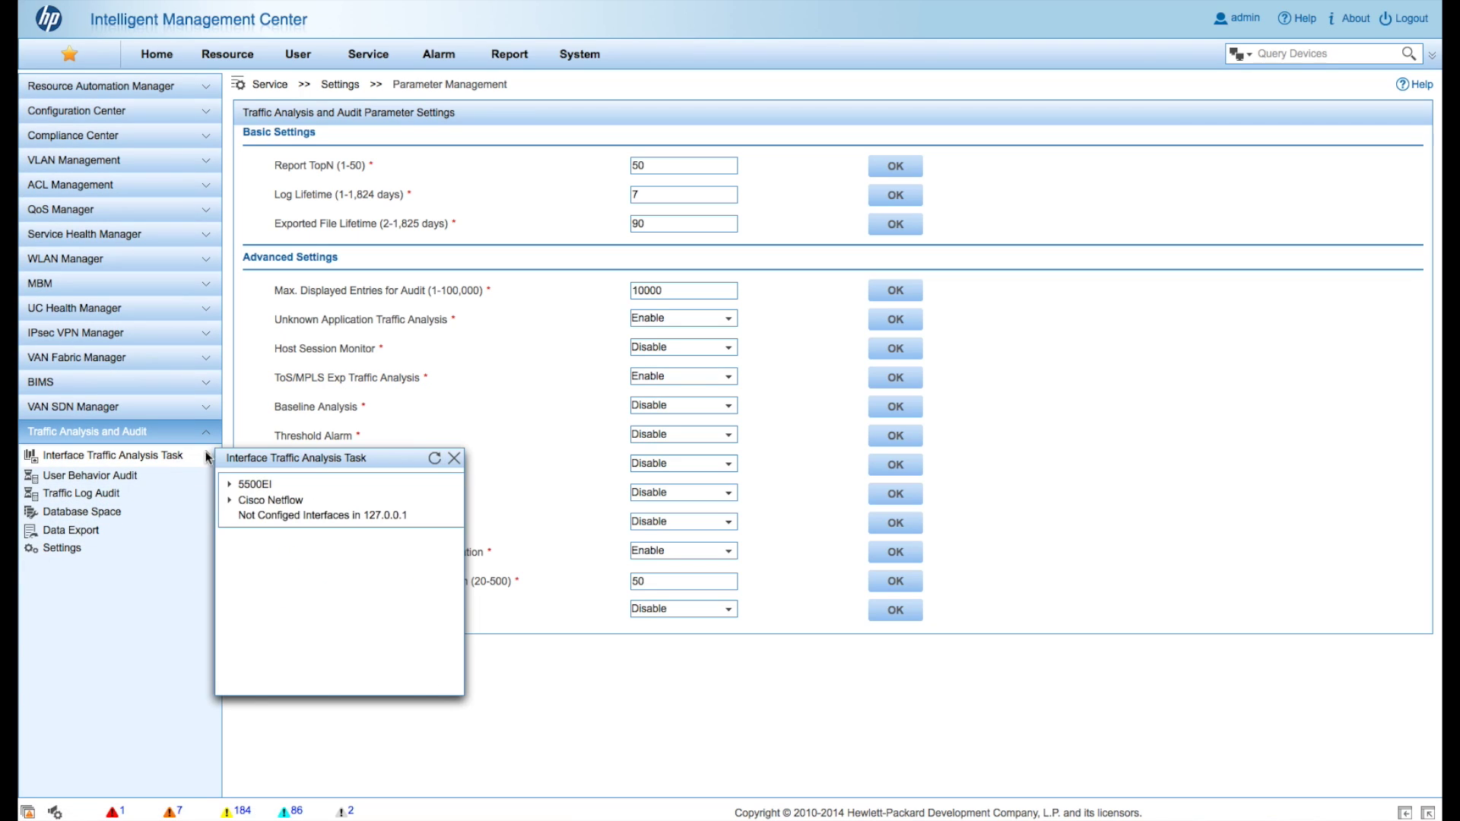
left_click(254, 485)
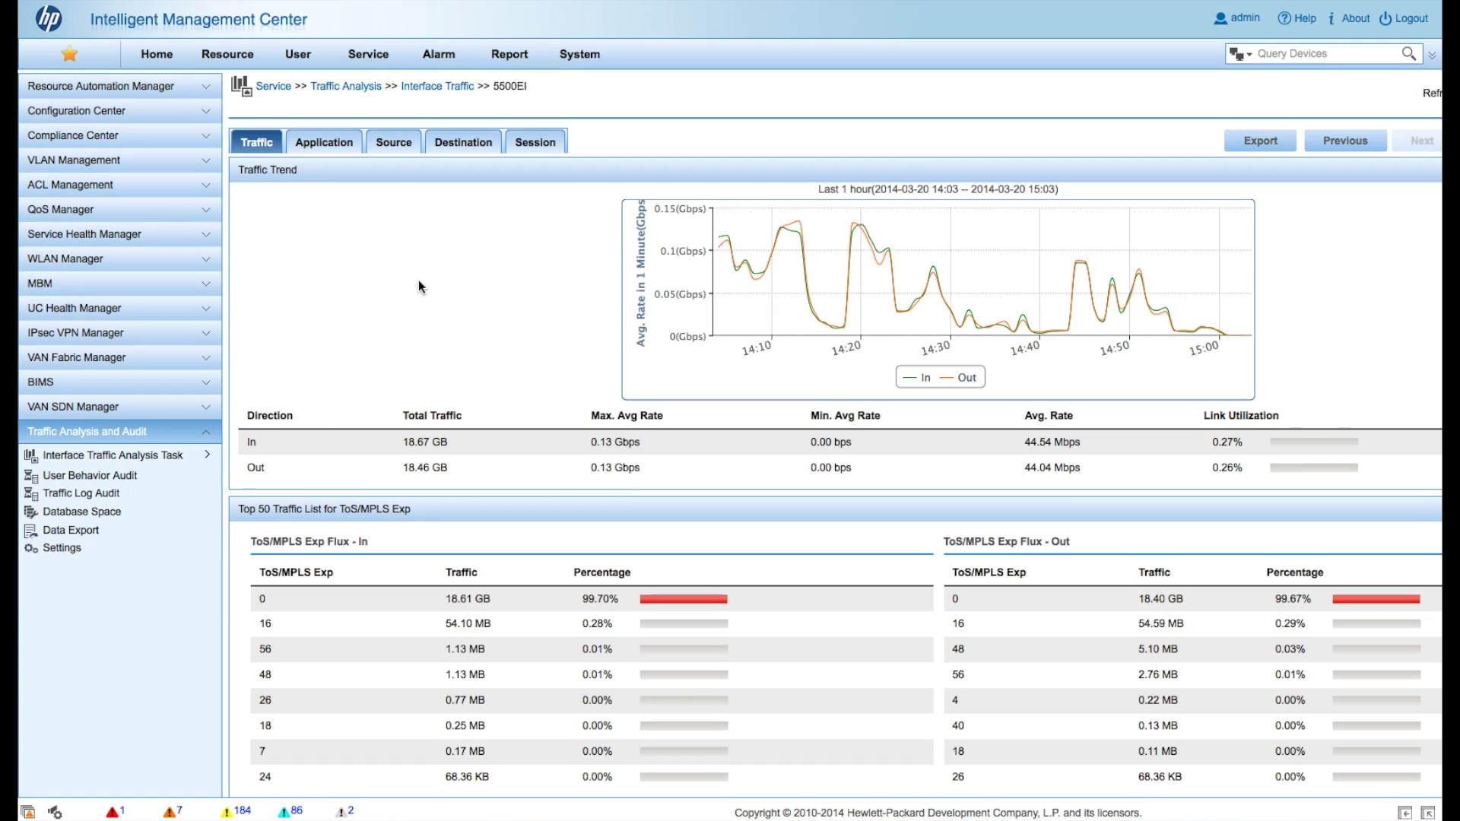
left_click(330, 143)
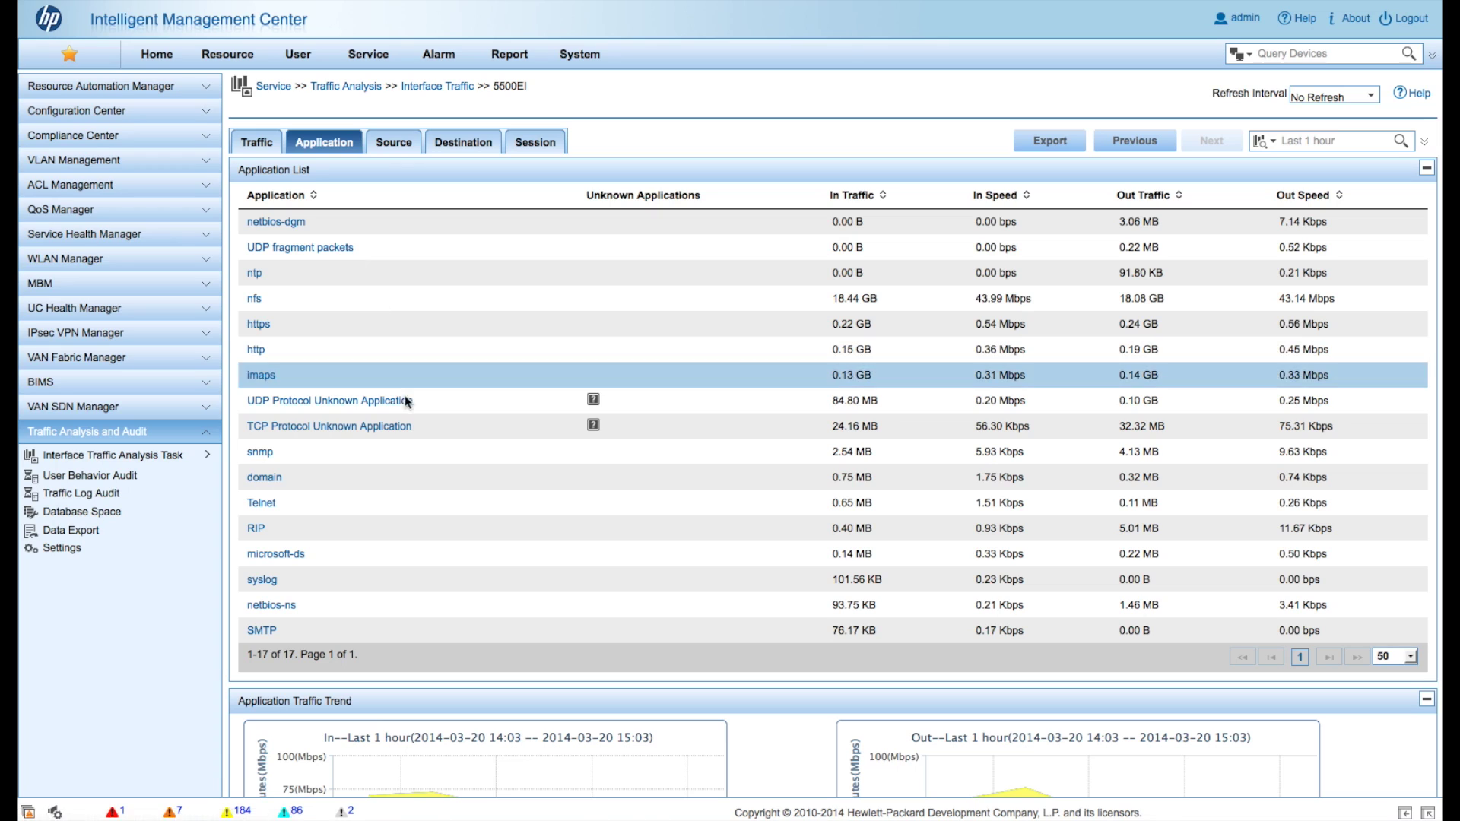
left_click(594, 400)
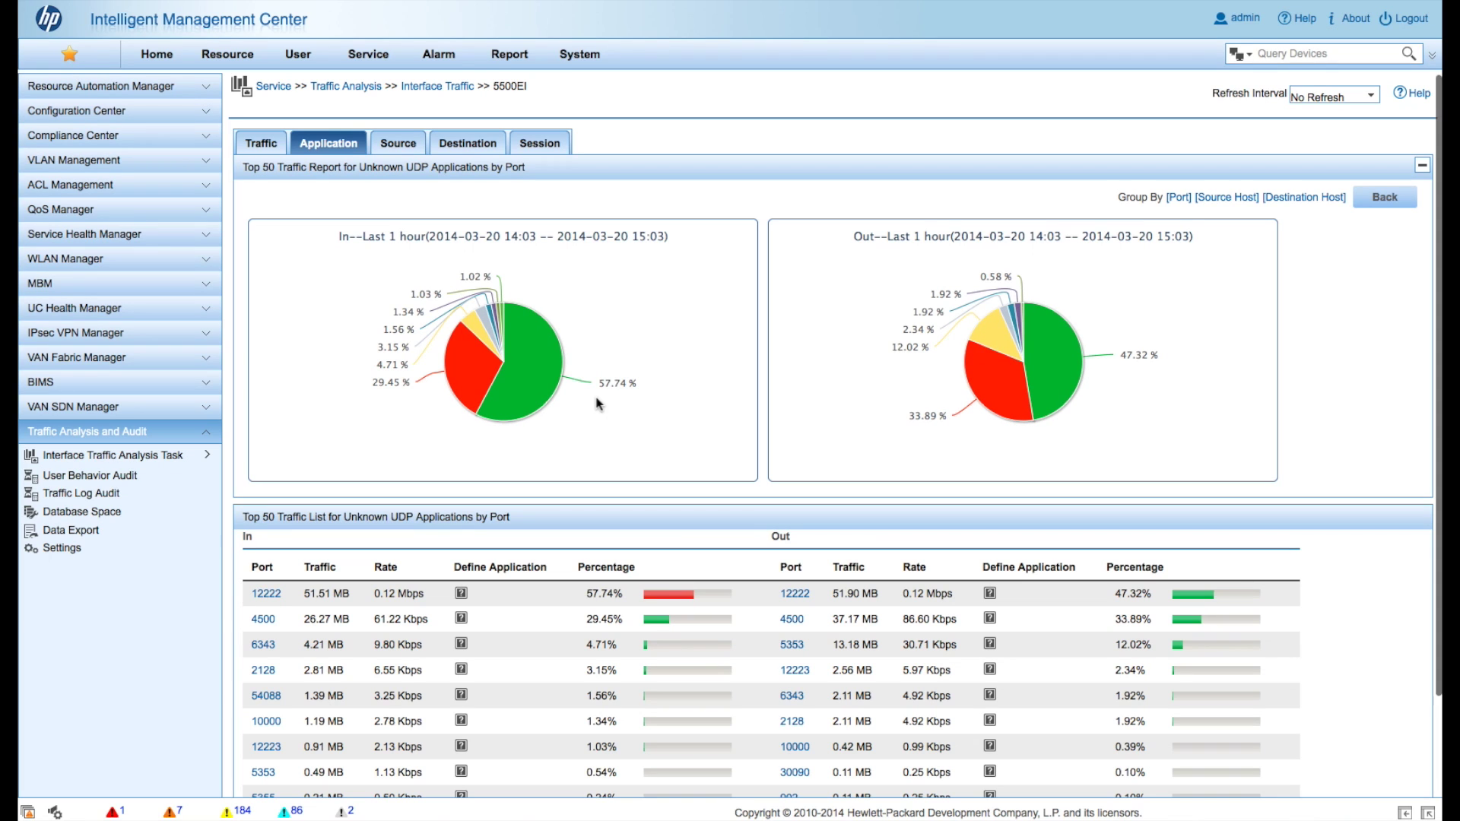
Define inbound UDP port 6343 as an application of type "sFlow" with the description "sFlow traffic"
scroll(598, 403, "down", 3)
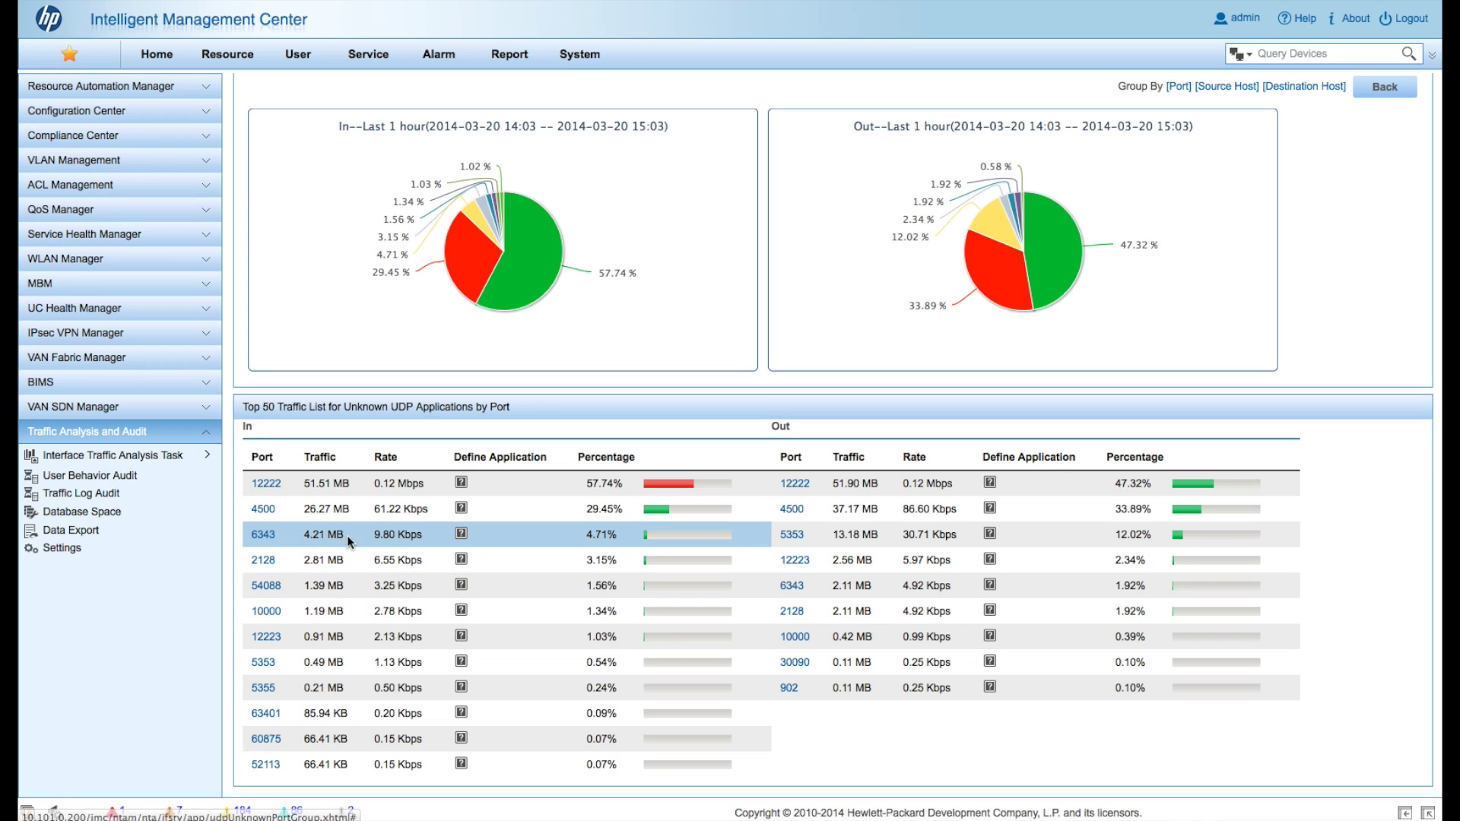
left_click(462, 534)
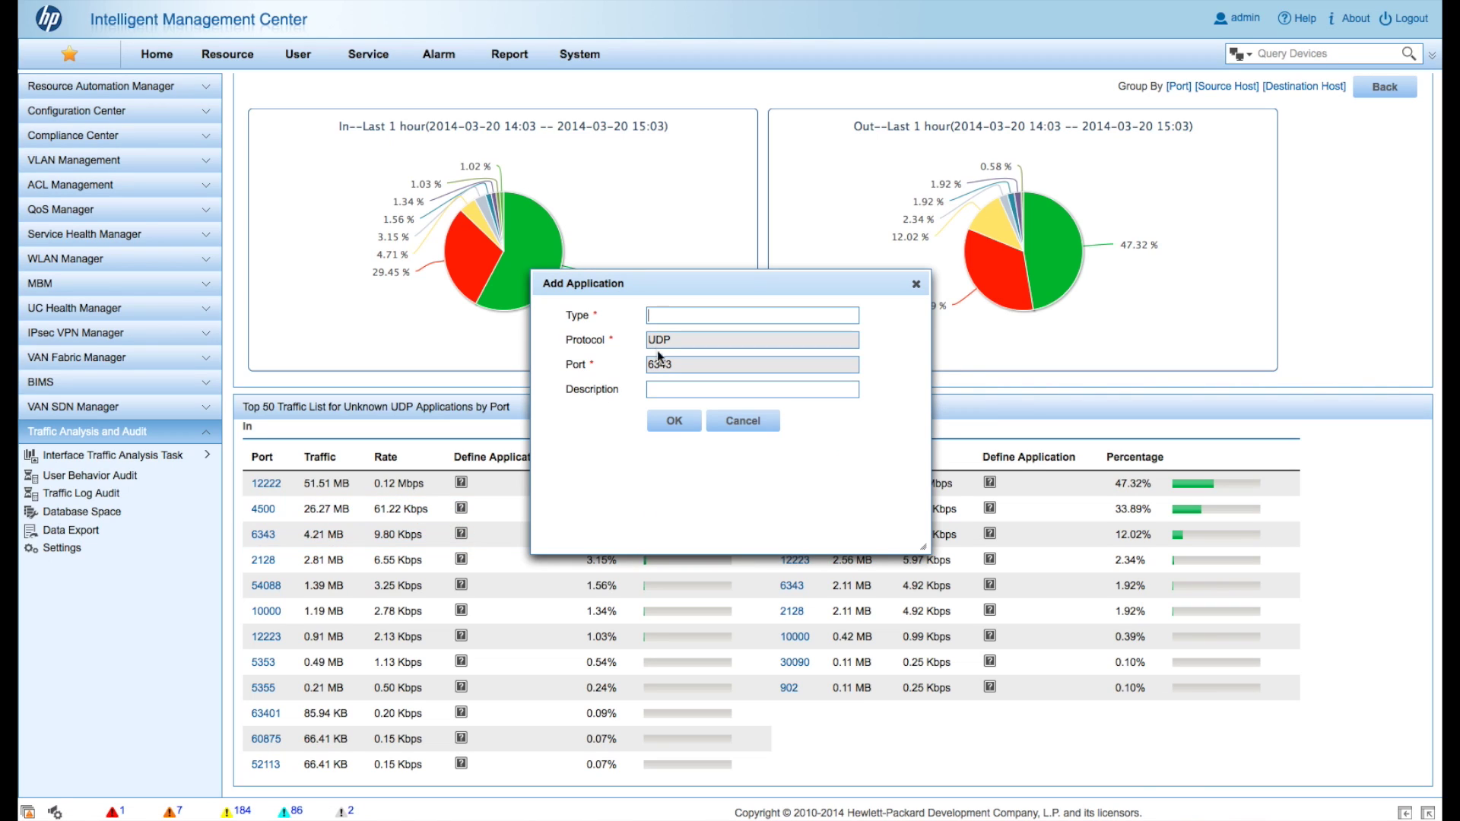
left_click(674, 314)
type("sFlow")
type("sFlow")
type(" traffic")
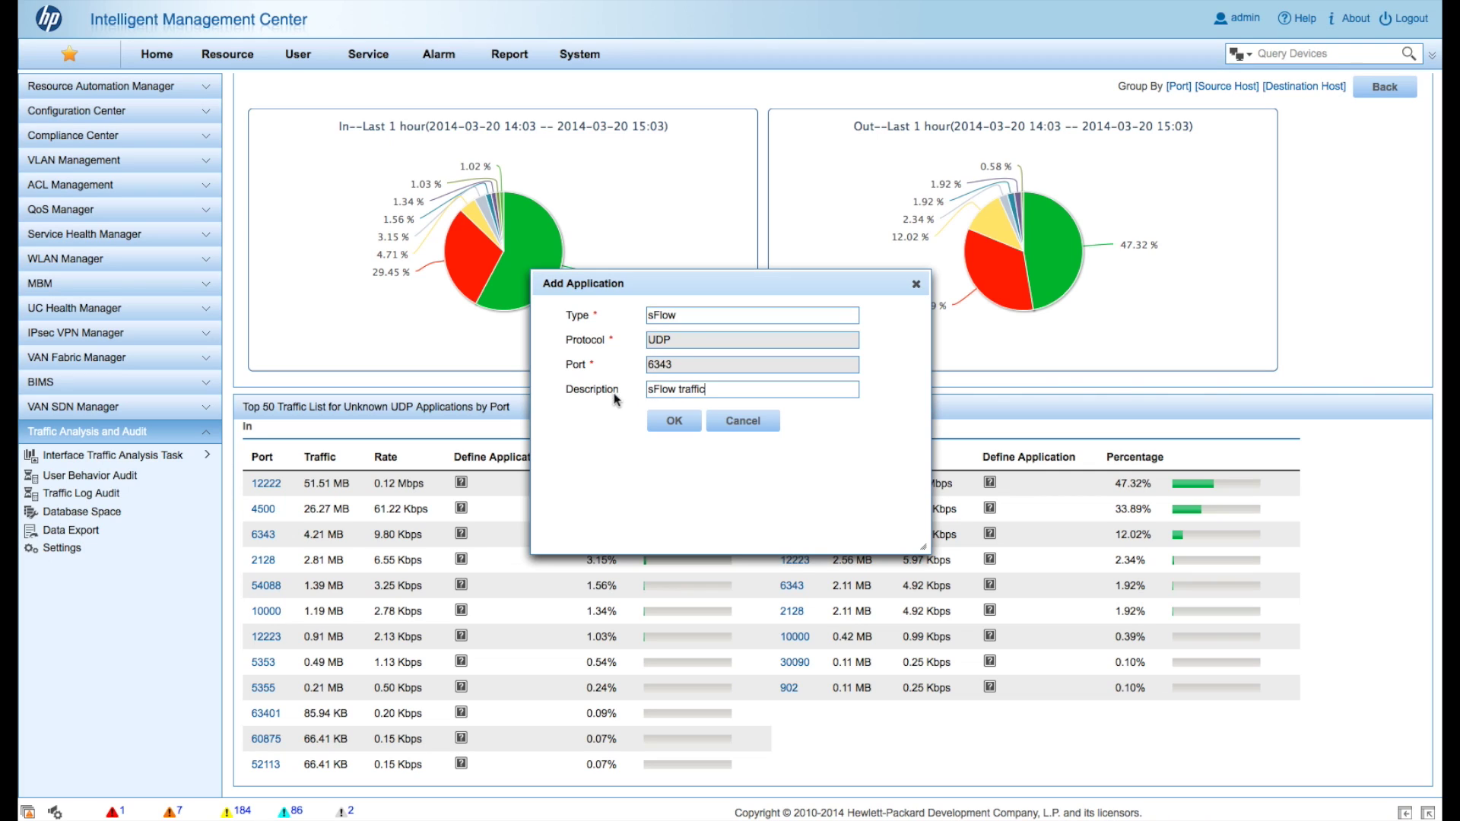
left_click(674, 422)
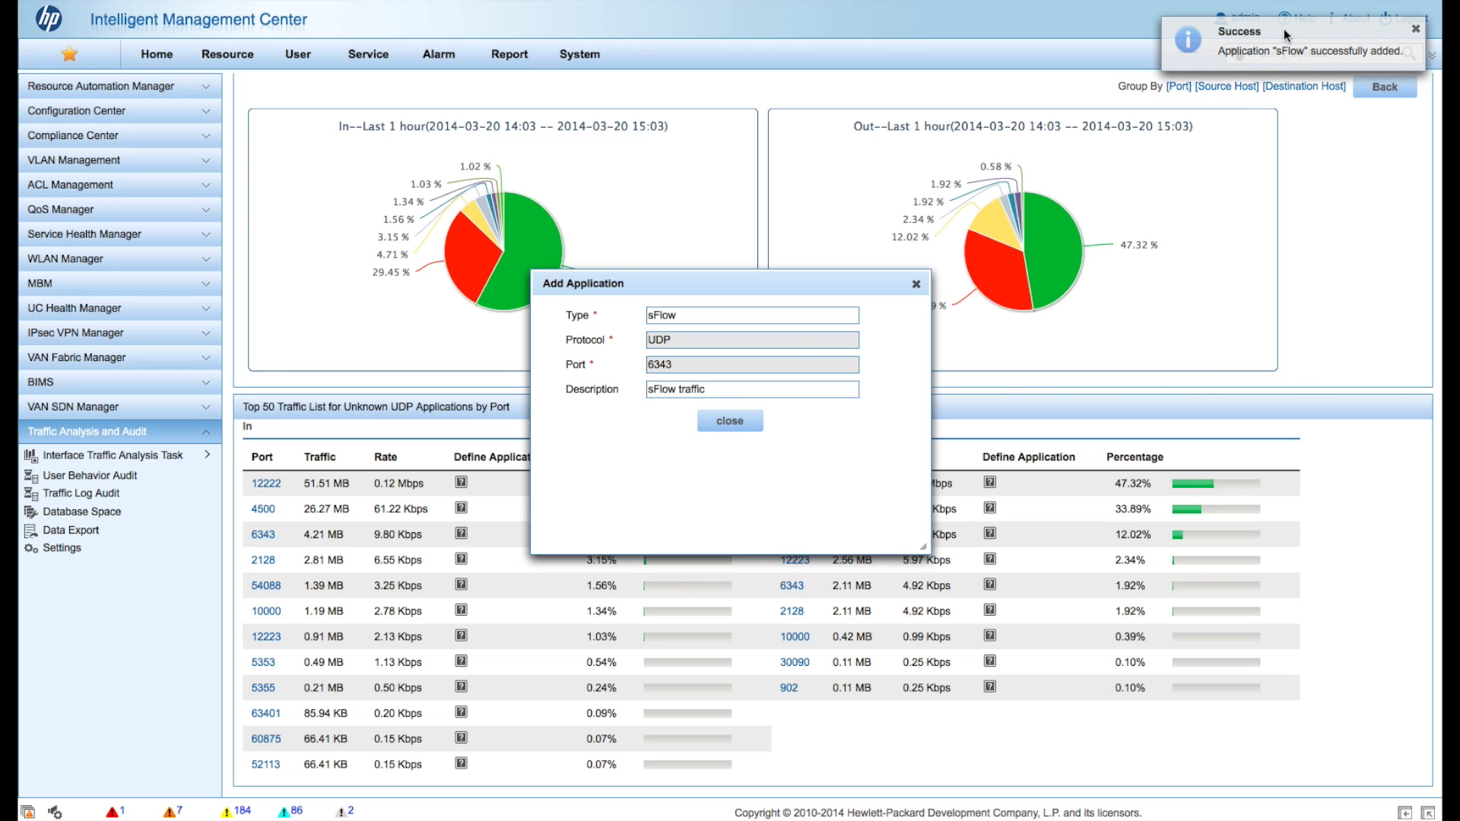
left_click(730, 422)
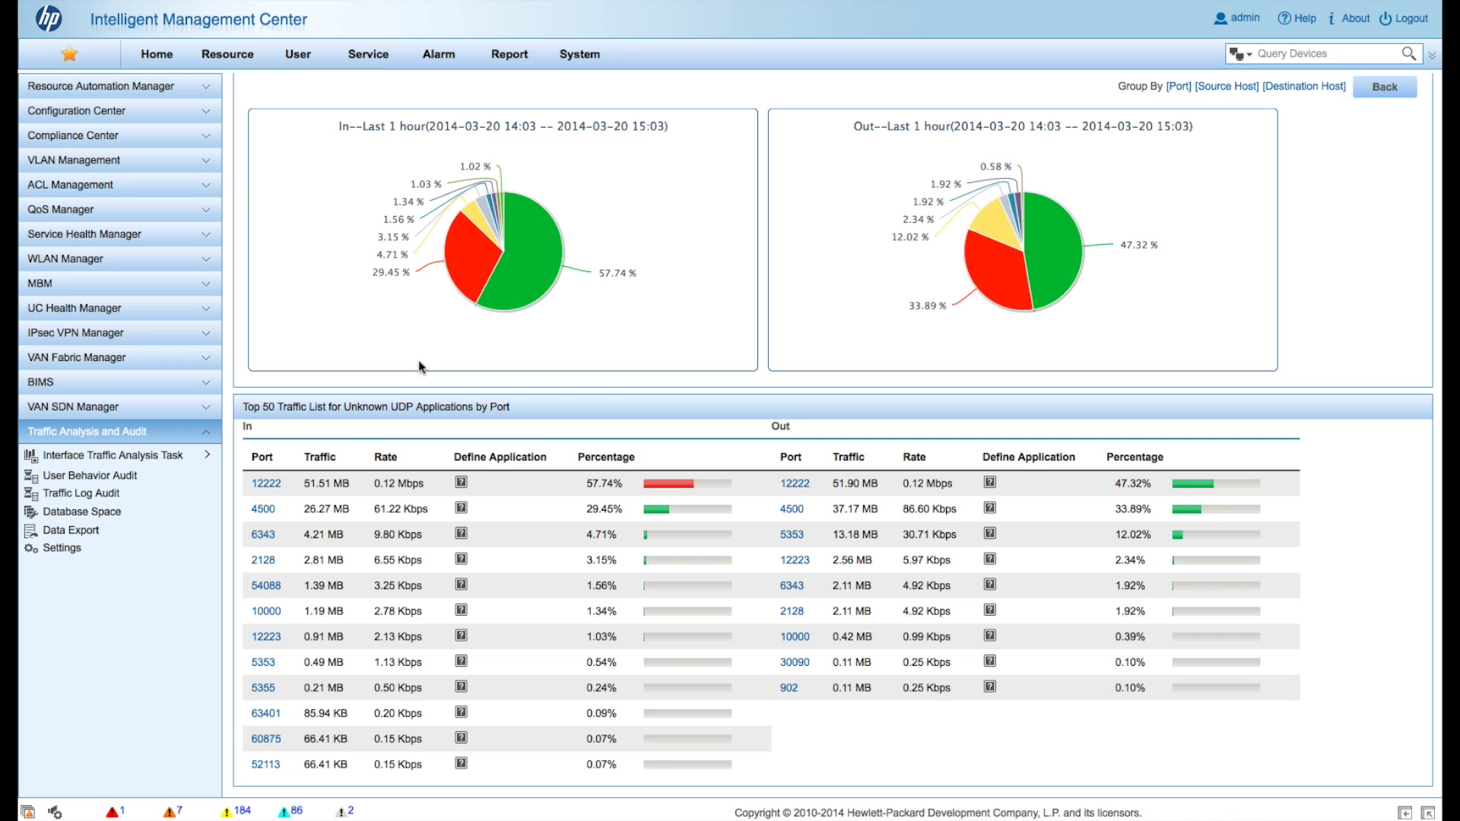
Return to the 5500EI application list and query it for the sFlow application
scroll(483, 227, "up", 3)
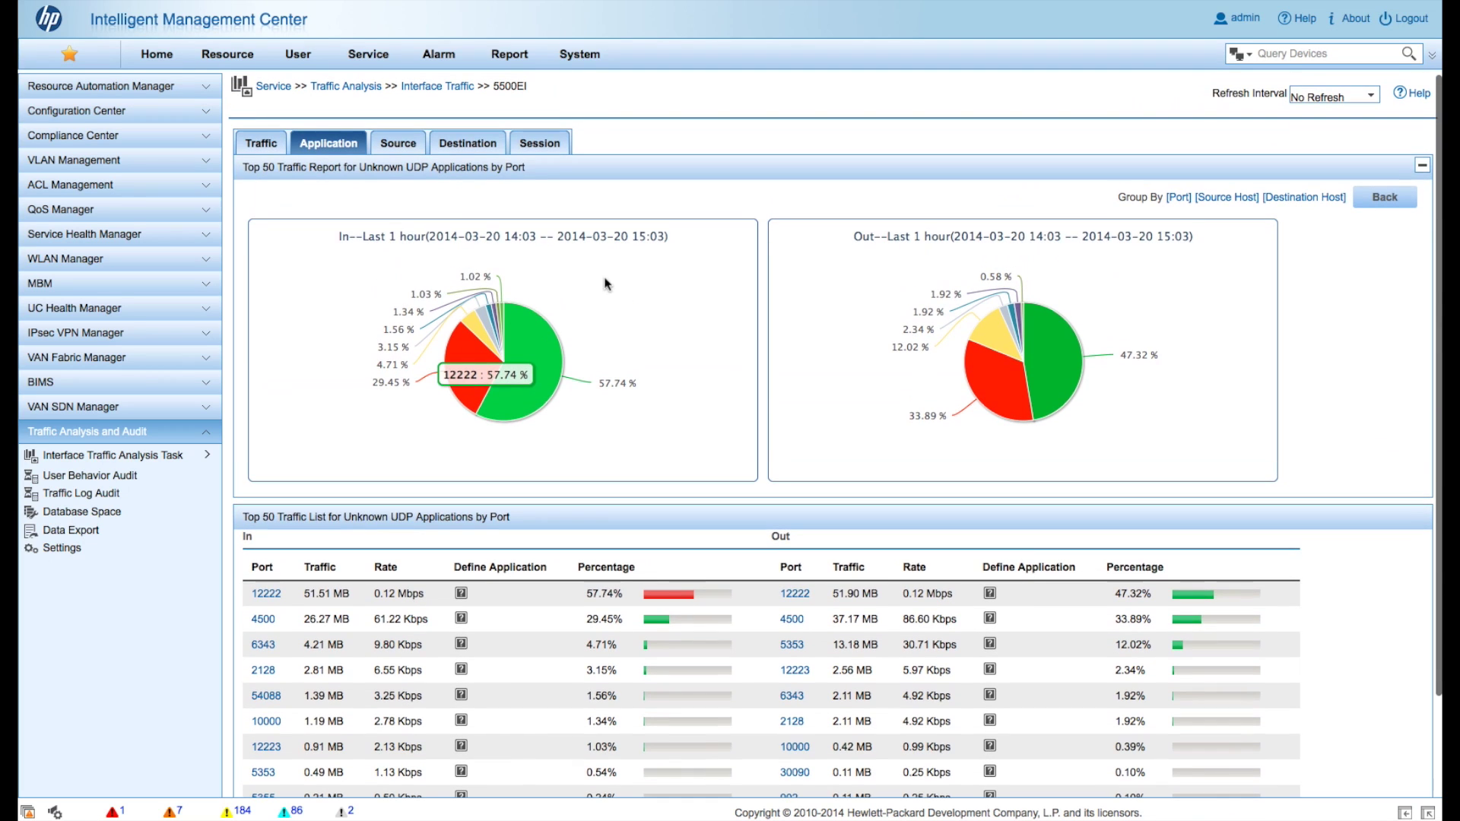
left_click(316, 145)
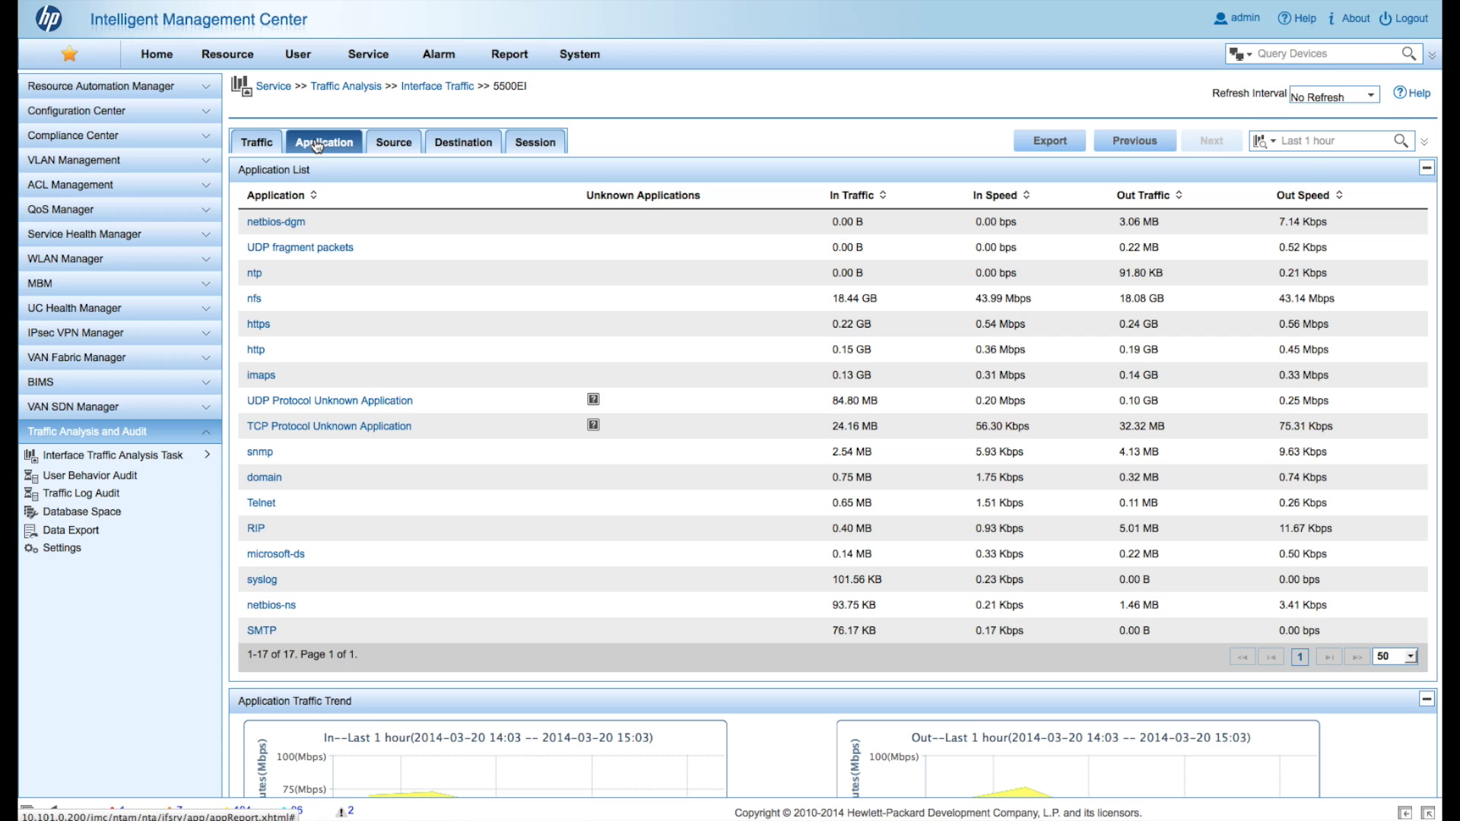
left_click(1425, 143)
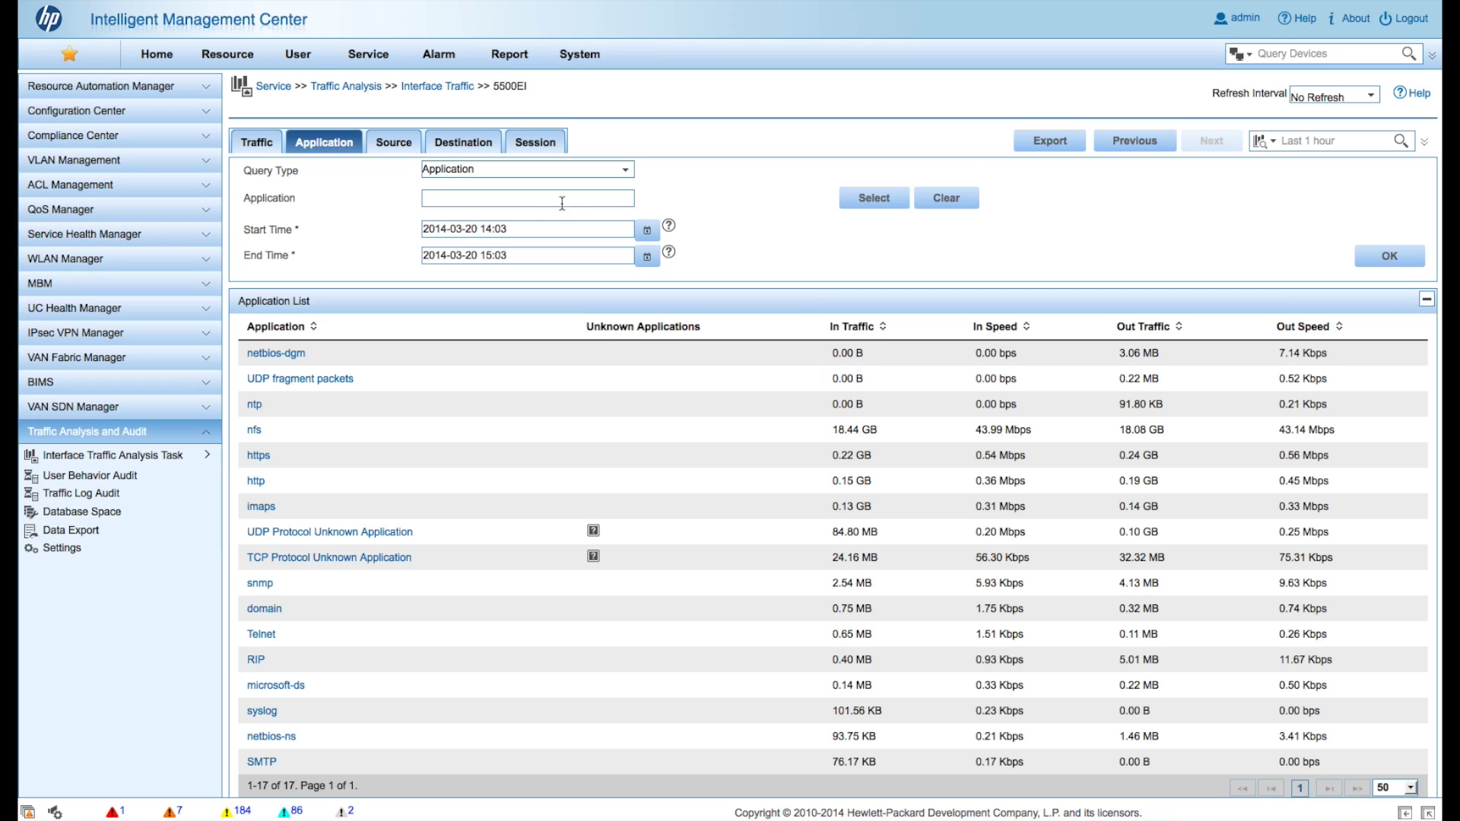
left_click(528, 201)
type("sFlow")
left_click(876, 202)
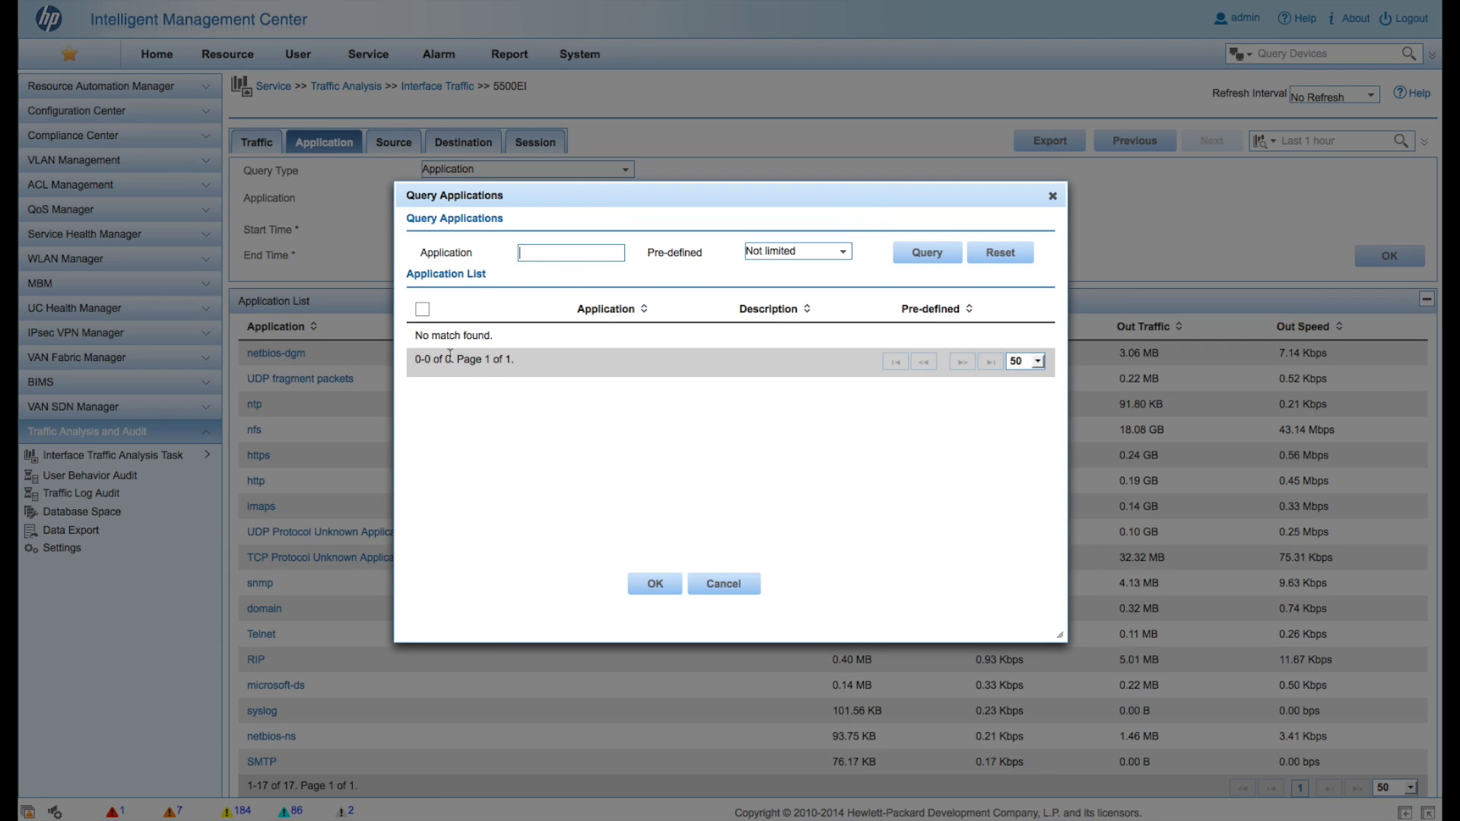
type("sFlow")
left_click(940, 261)
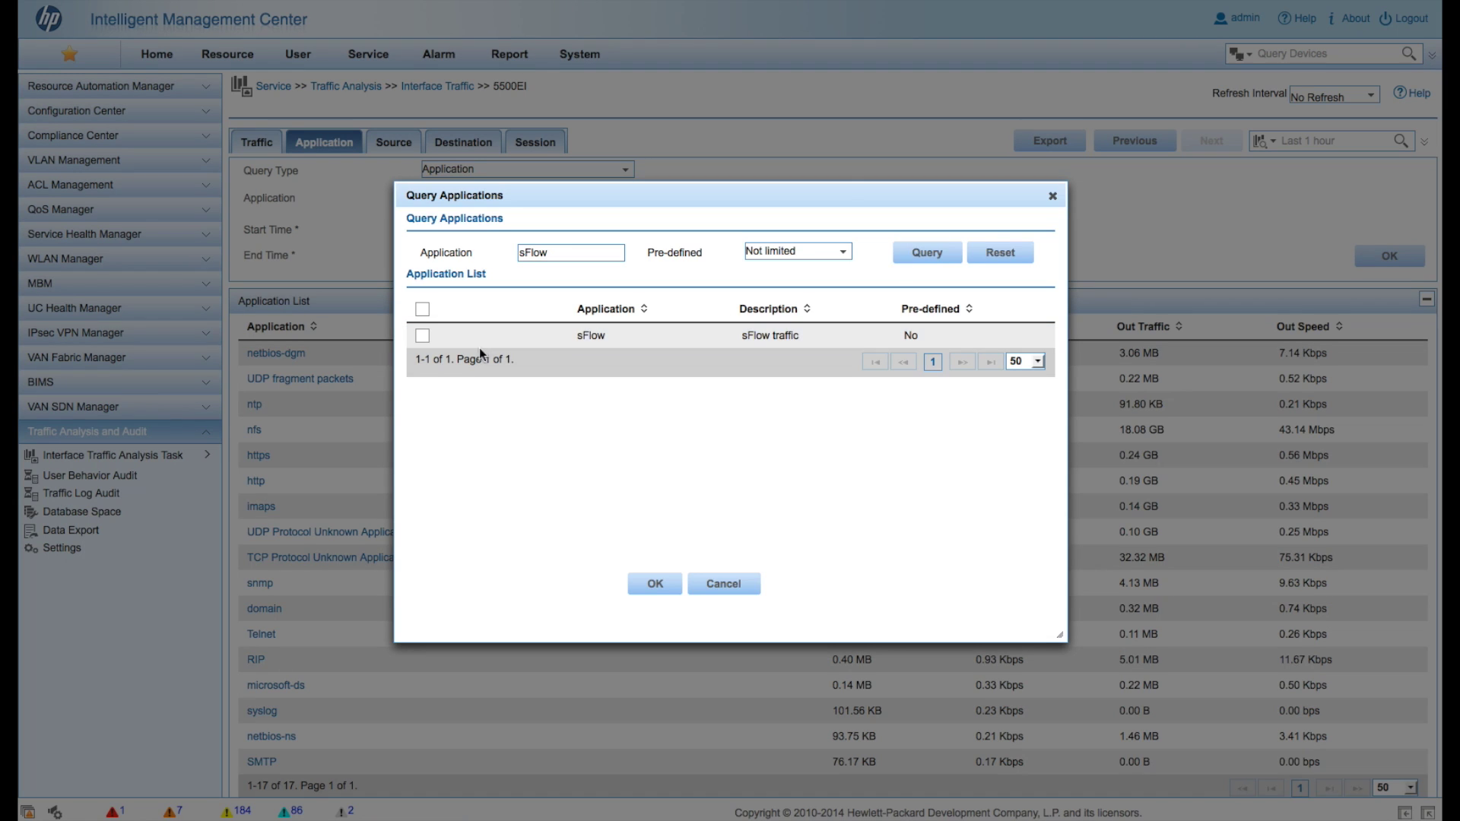
left_click(656, 587)
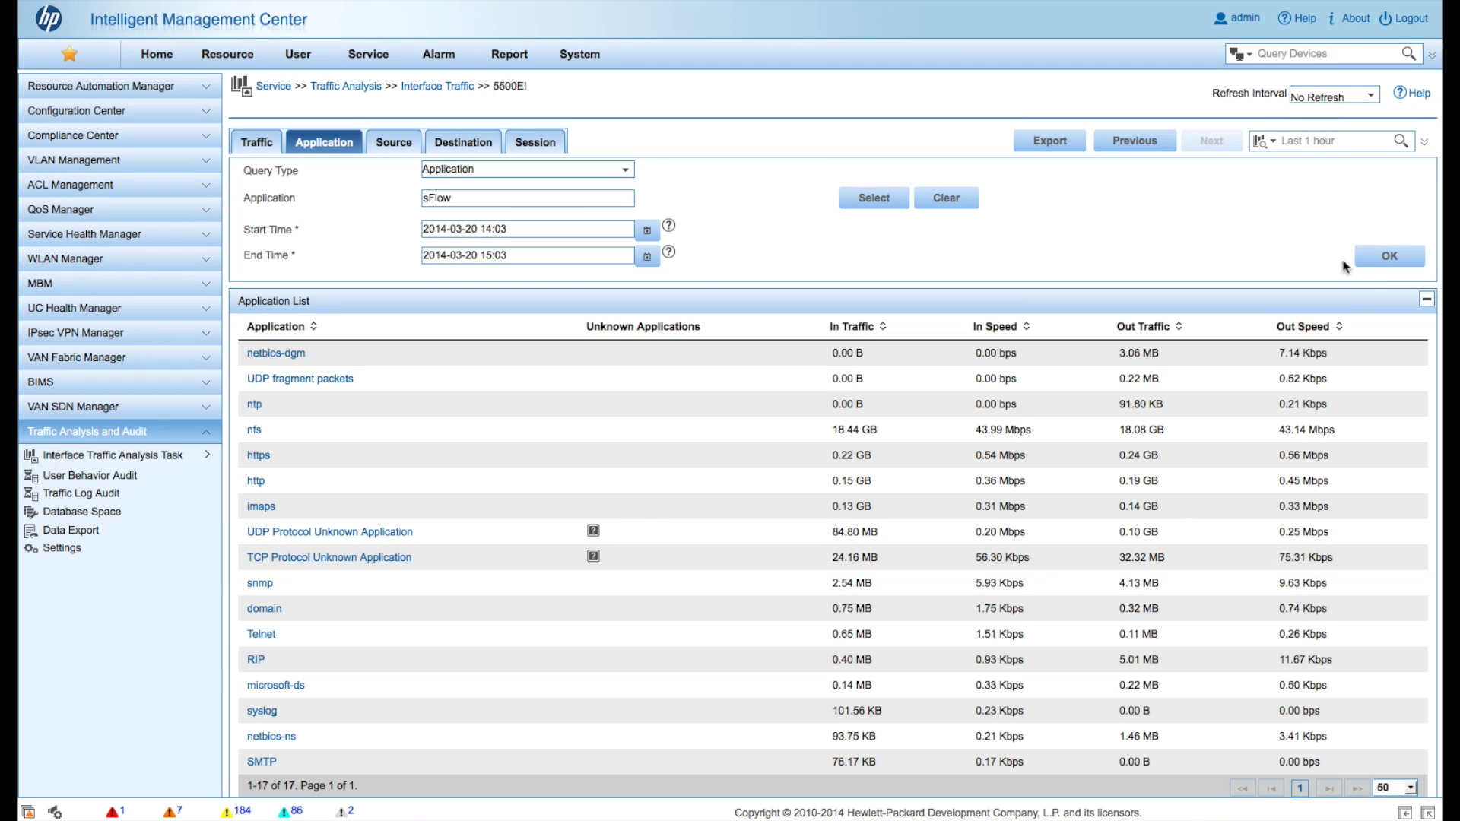
left_click(1388, 260)
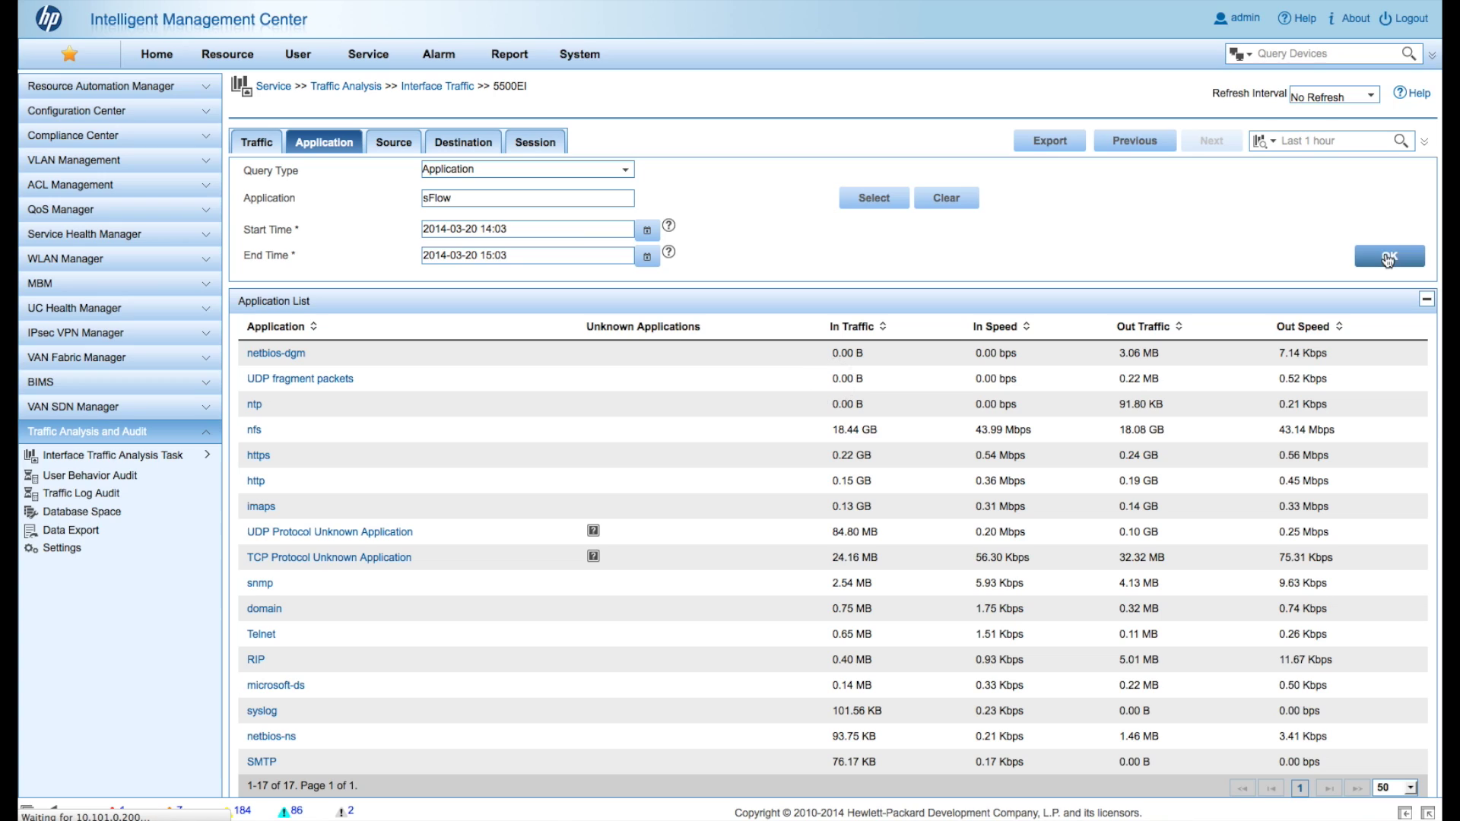
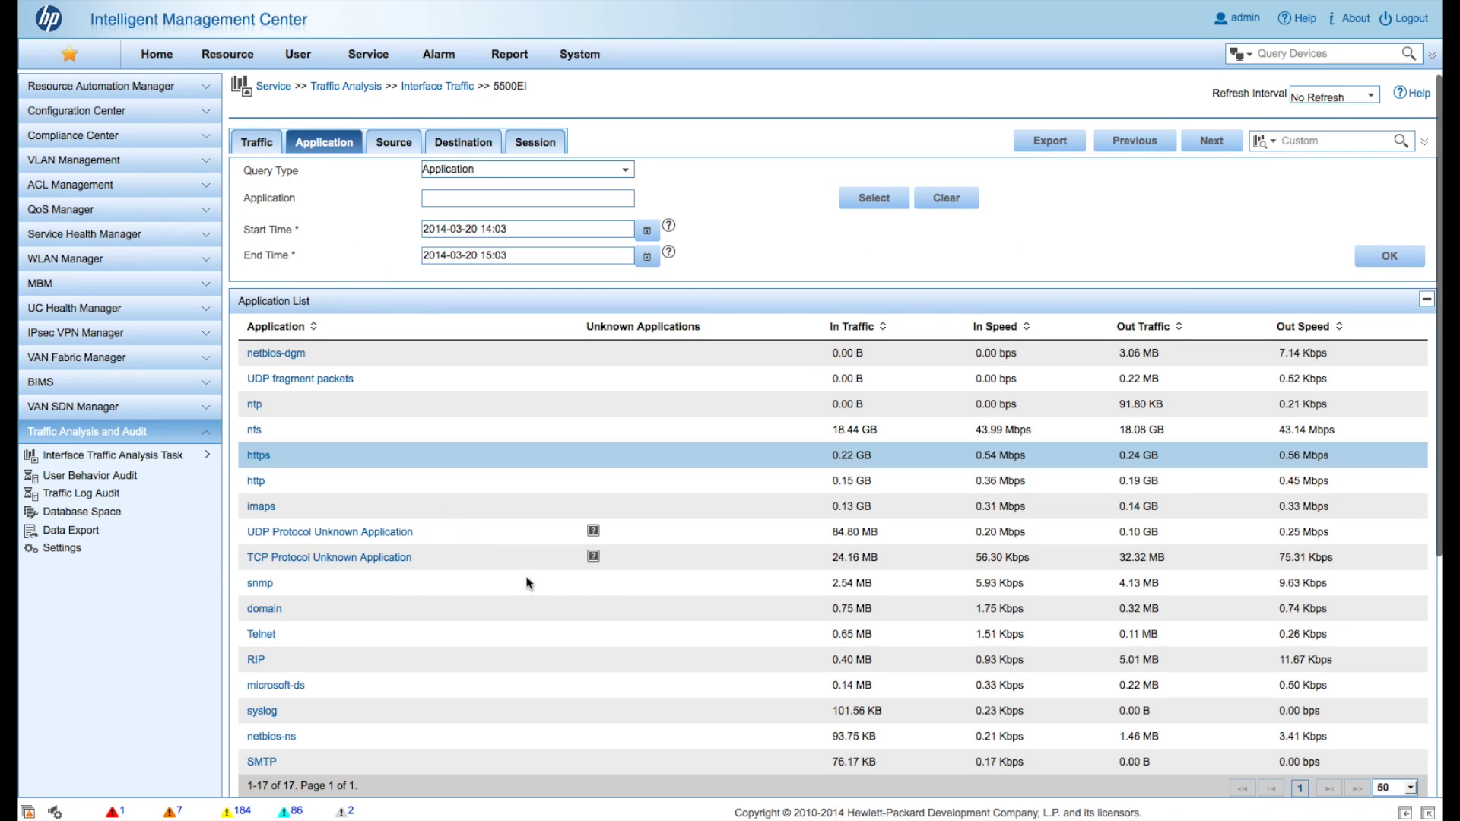
From the unknown TCP applications report, define inbound port 2000 as "SCCP" with the description "Cisco IP Phone Control Traffic"
left_click(594, 559)
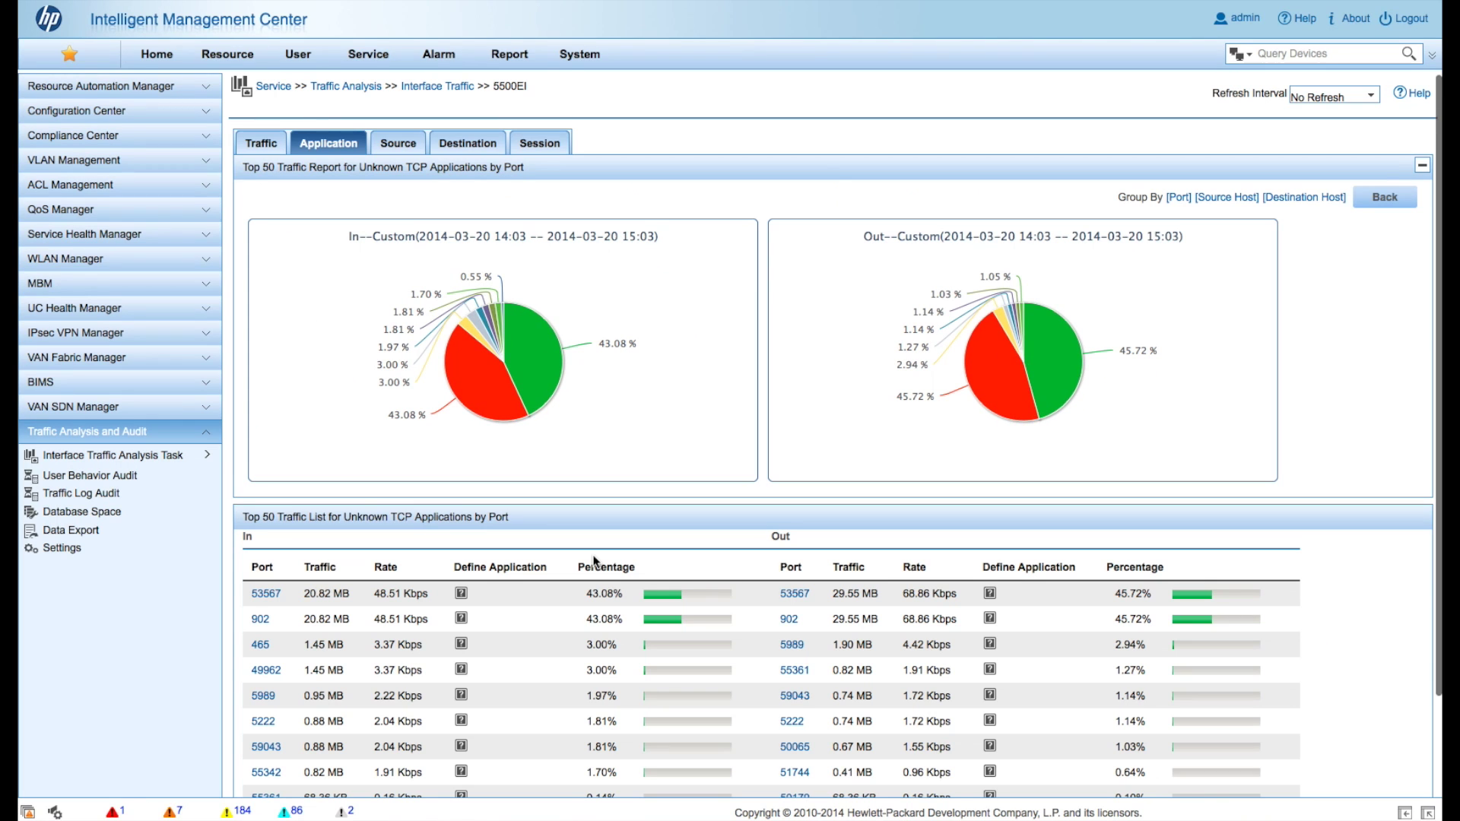
scroll(573, 626, "down", 2)
scroll(574, 627, "down", 1)
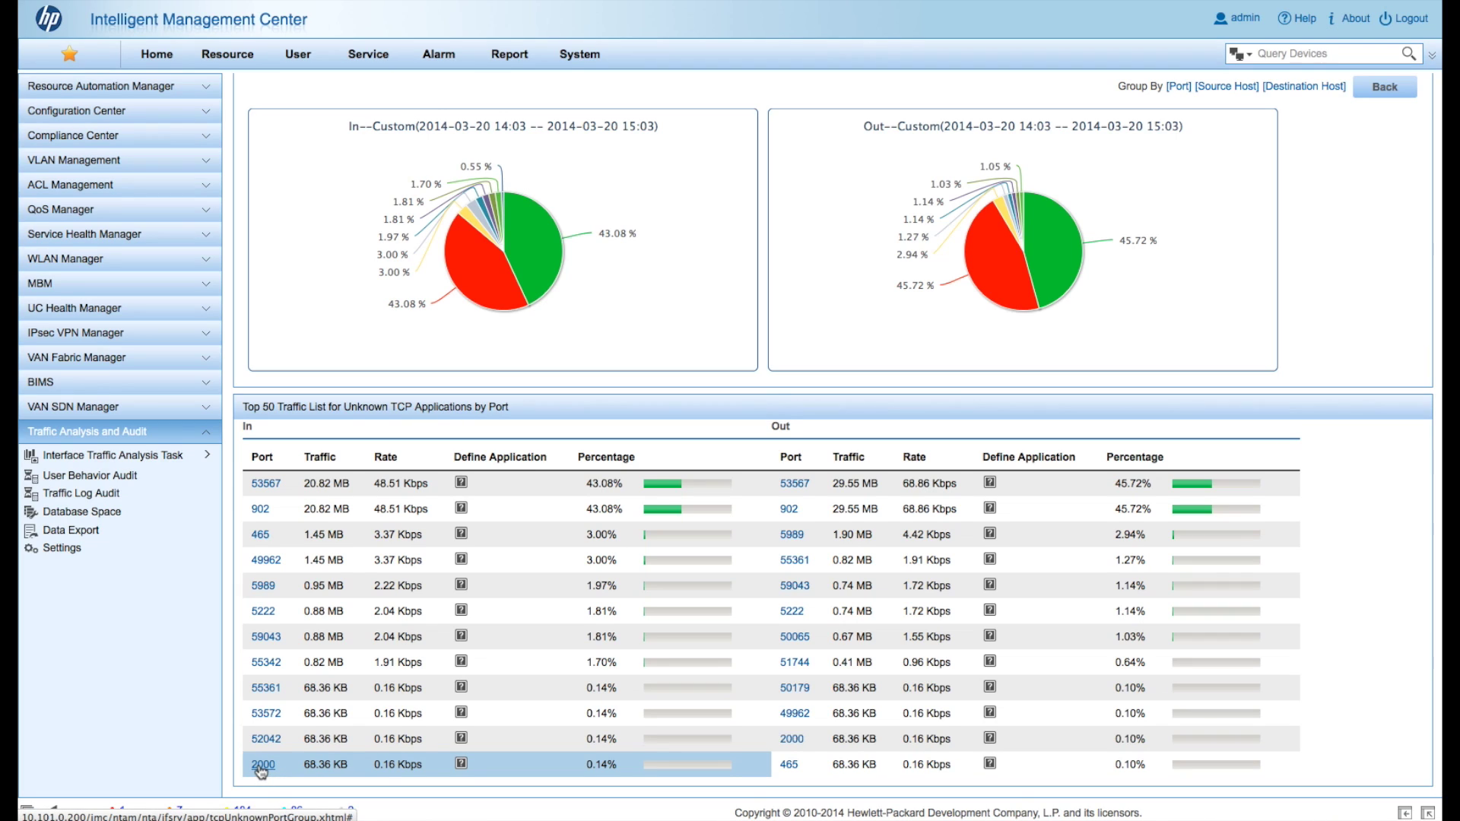
left_click(462, 765)
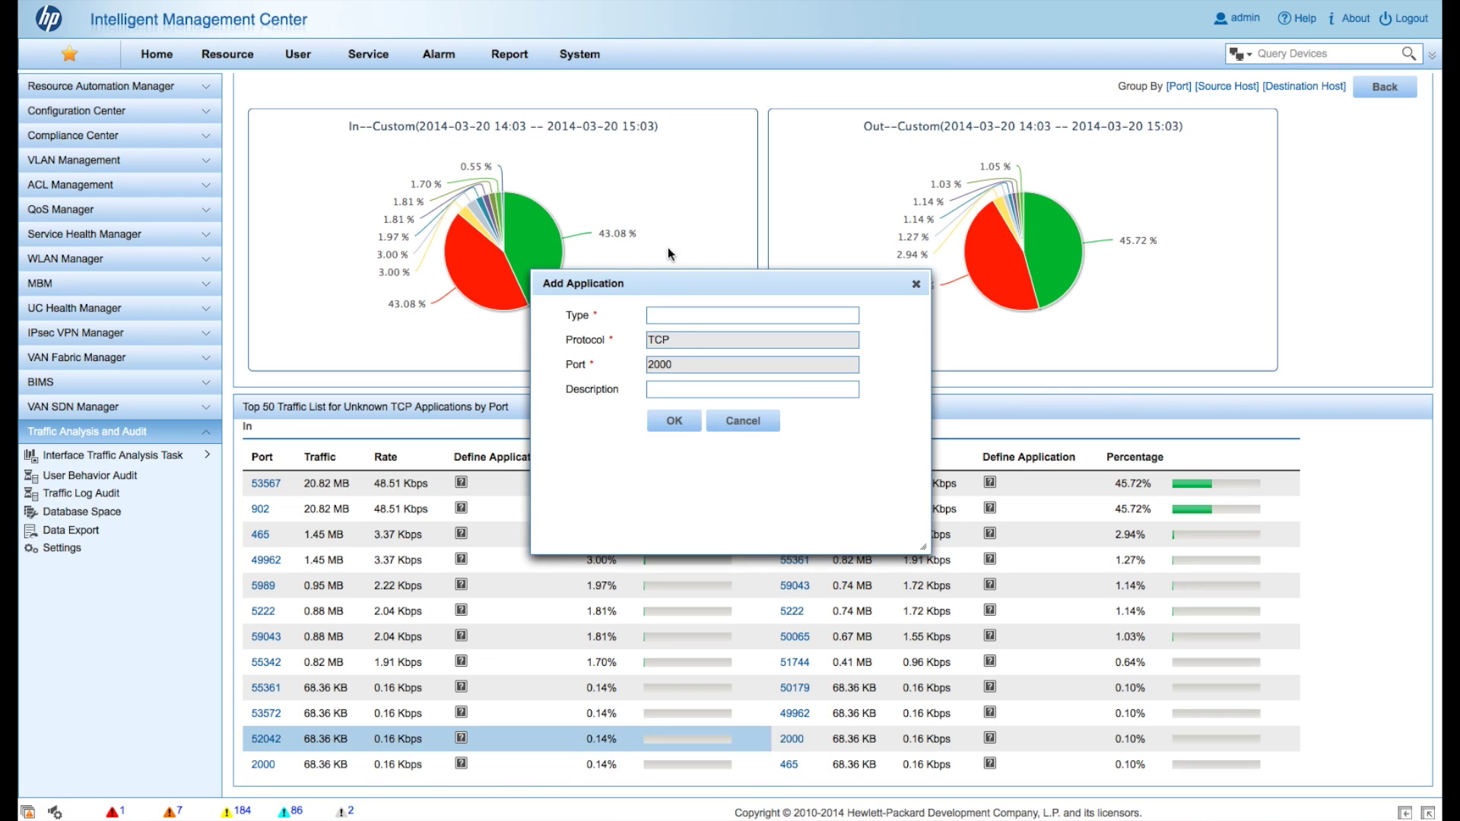
left_click(693, 318)
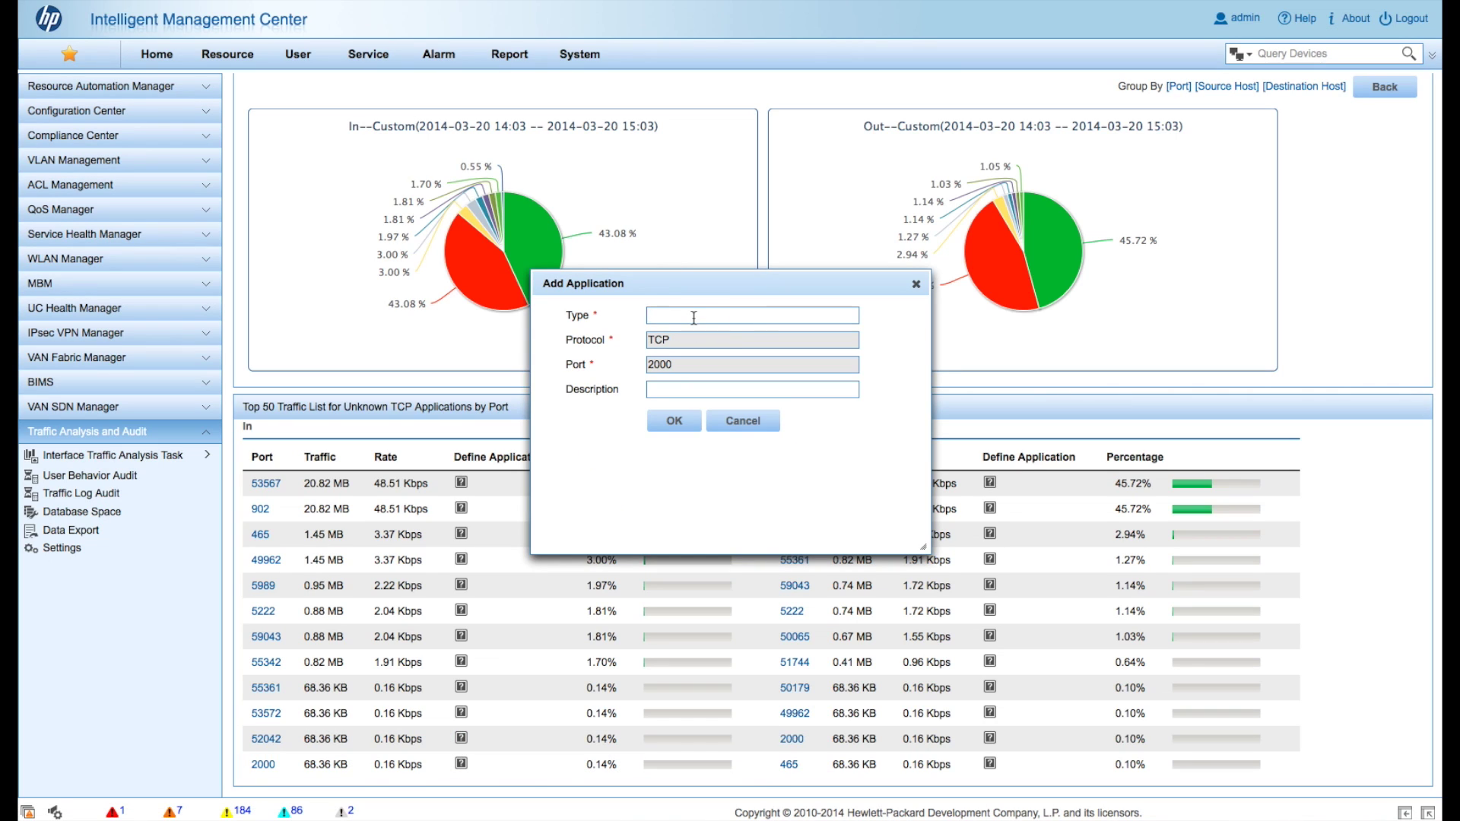
type("SCCP")
key("Tab")
type("Cisco IP Phone Control Tra")
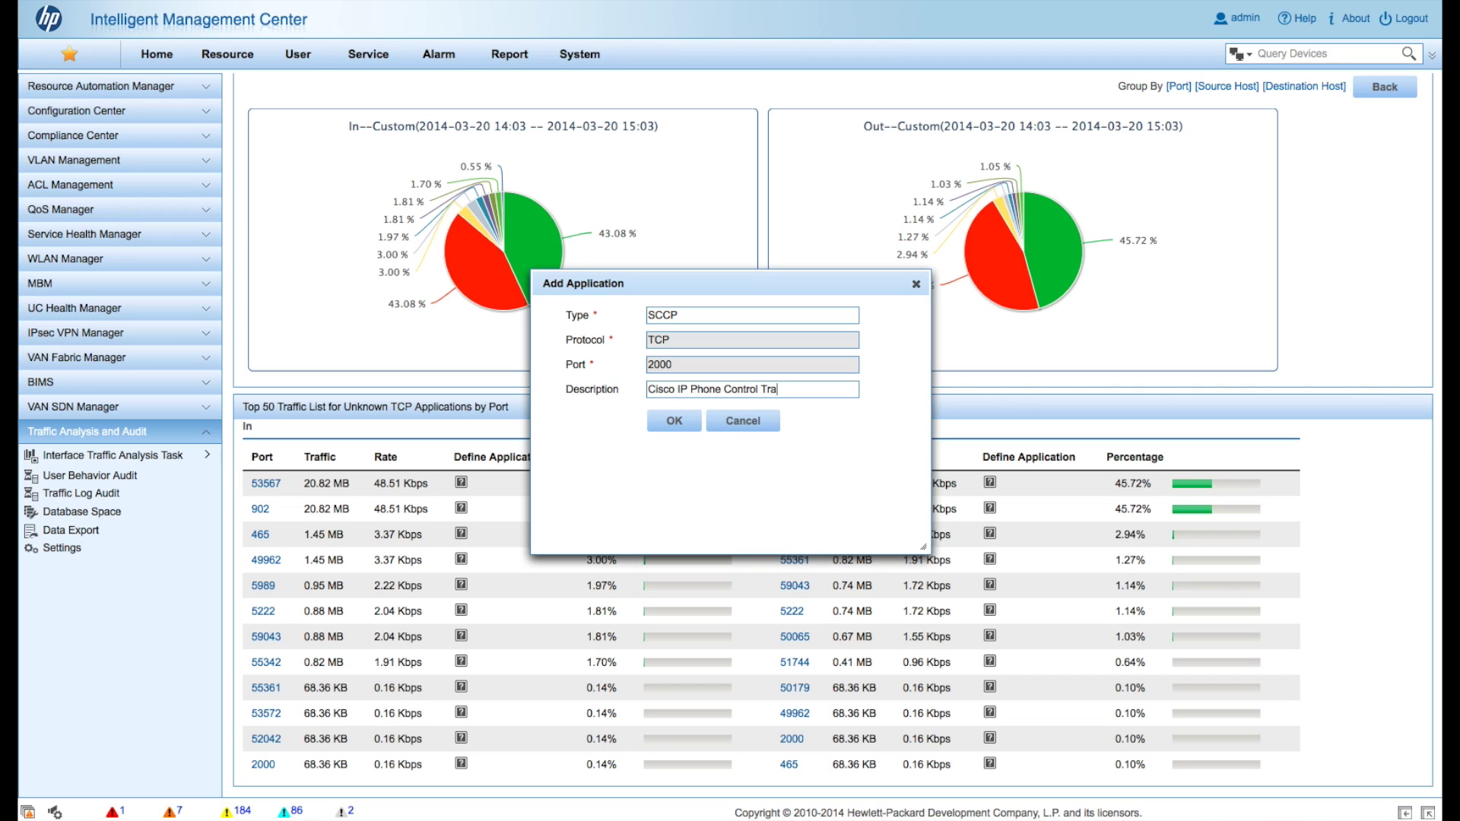
type("ffic")
left_click(694, 428)
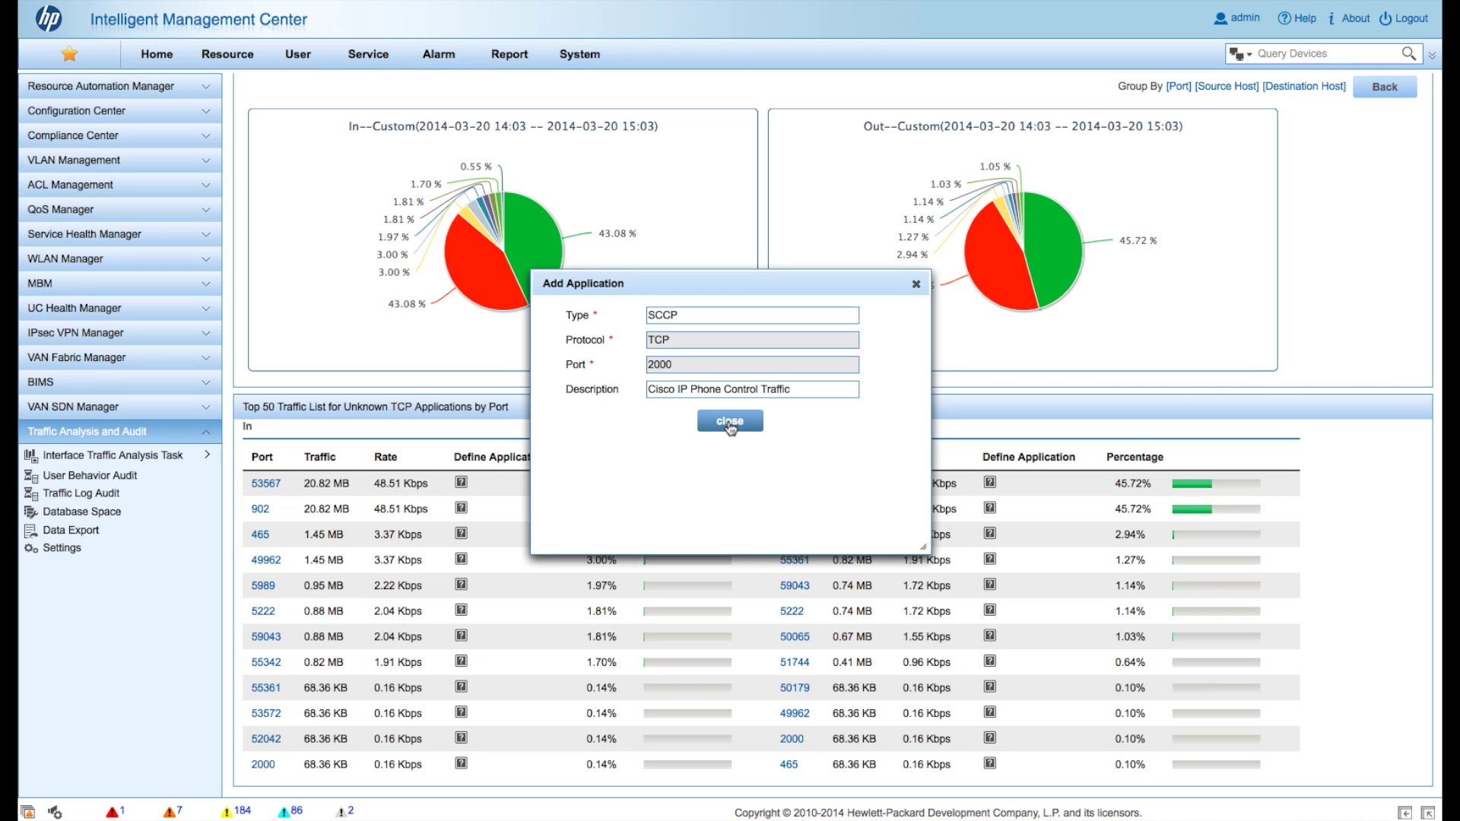
left_click(730, 422)
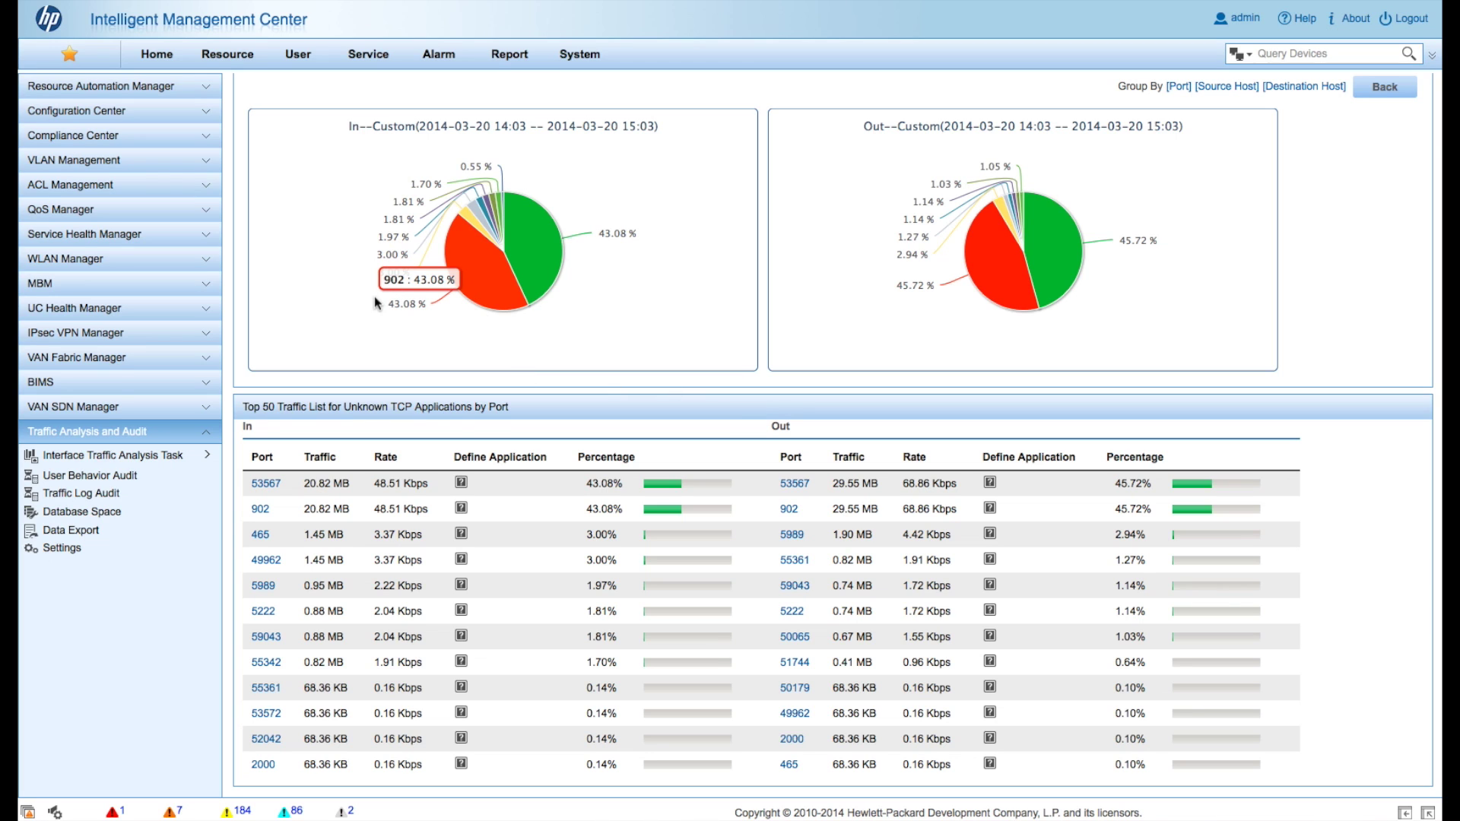
Return to the 5500EI application list and look through it for the newly defined applications
scroll(374, 295, "up", 2)
scroll(375, 295, "up", 1)
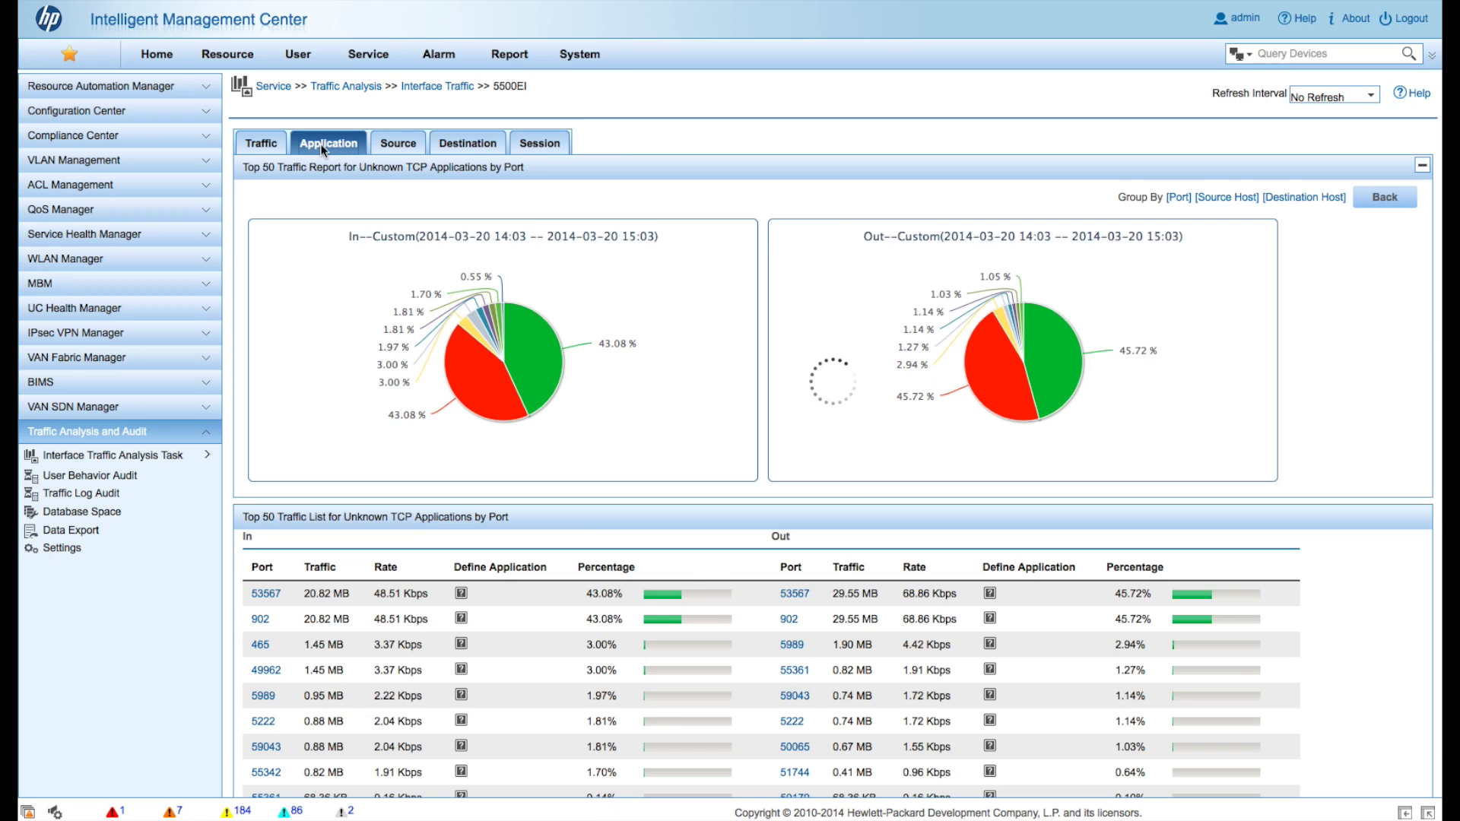
left_click(321, 145)
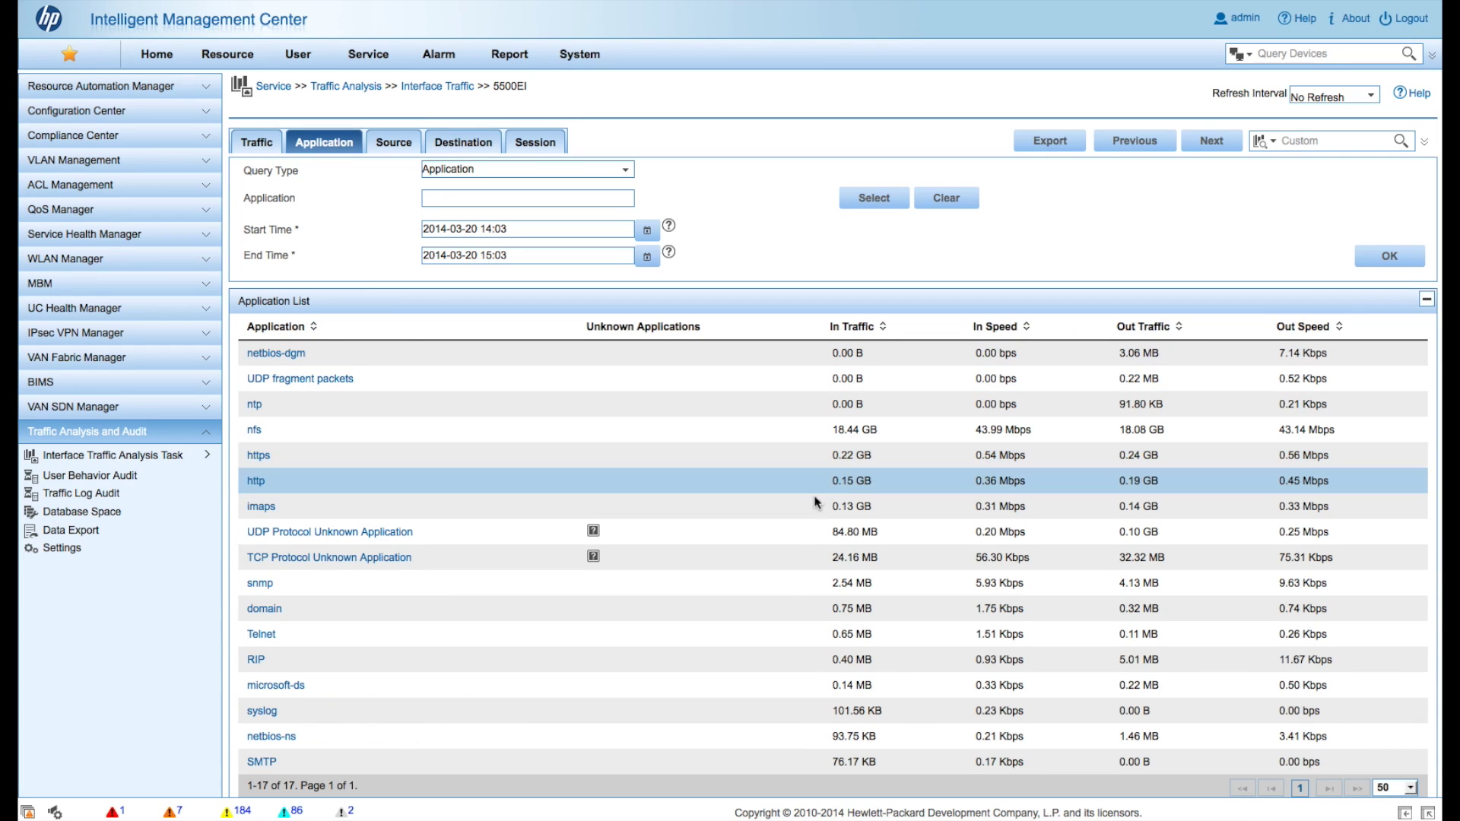
scroll(779, 589, "down", 1)
scroll(778, 590, "down", 1)
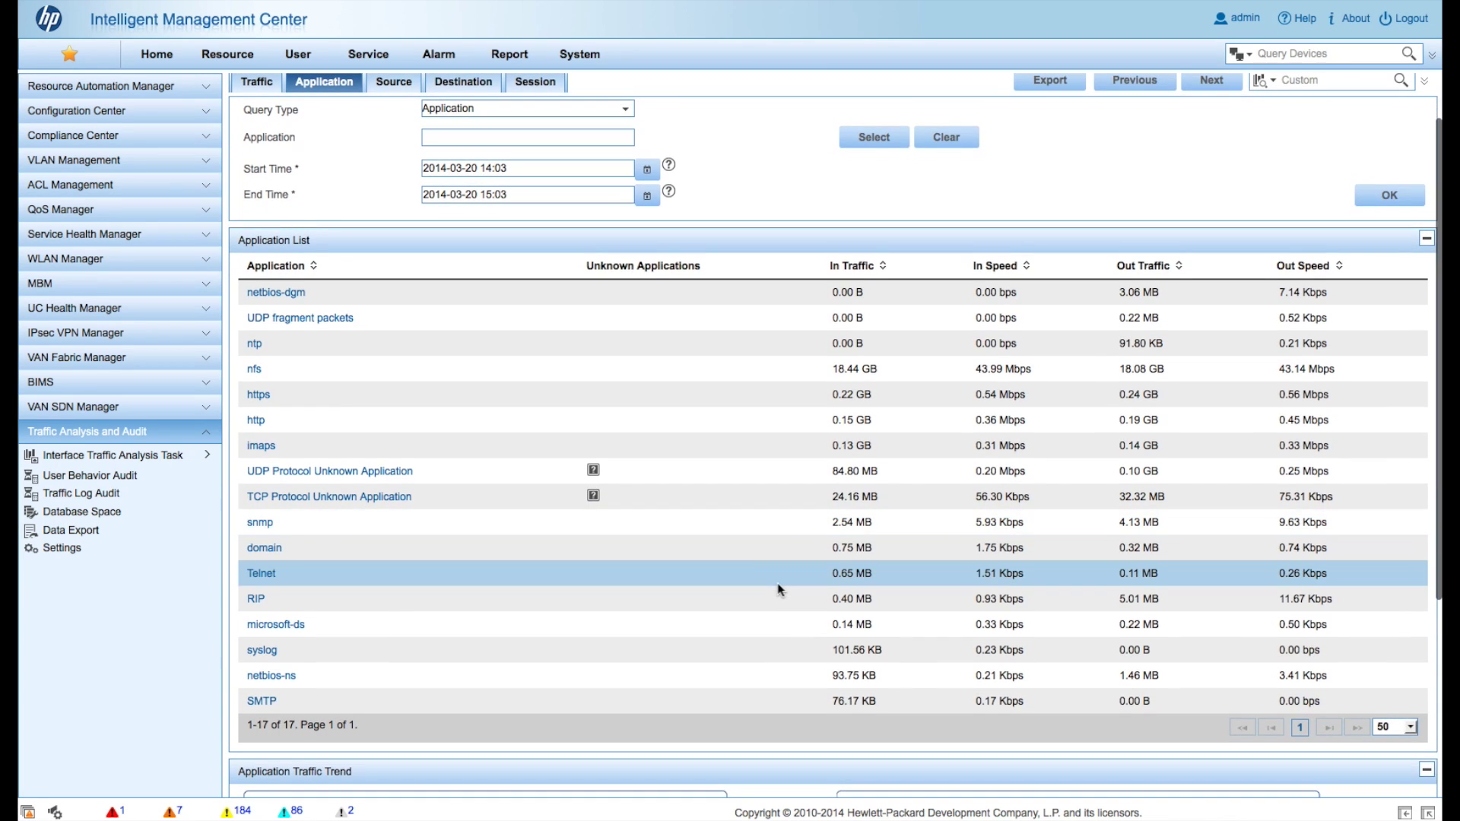
scroll(777, 582, "up", 1)
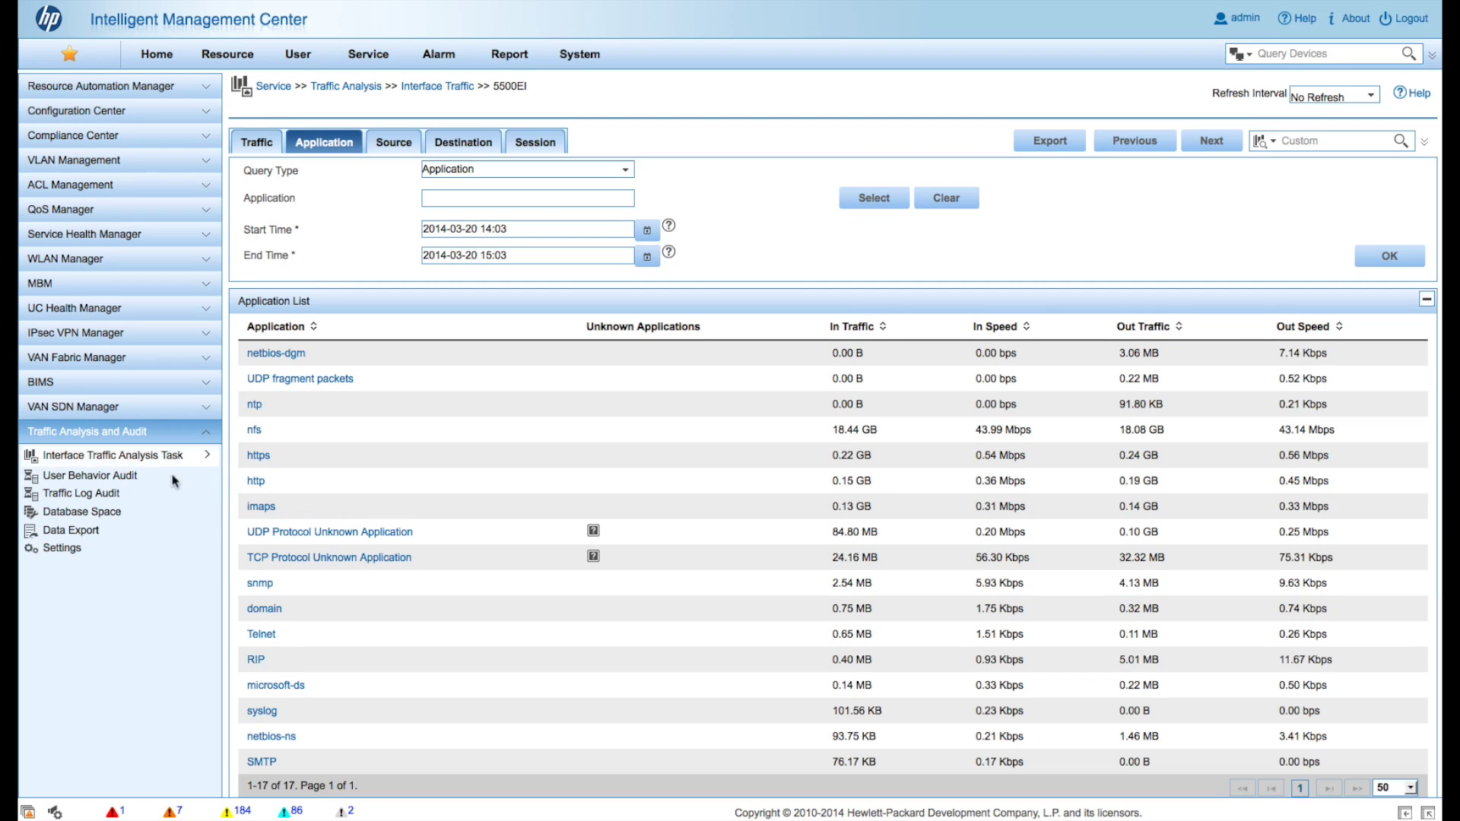
Open the SCCP traffic details from the Cisco Netflow task's application report and reload the page
left_click(211, 460)
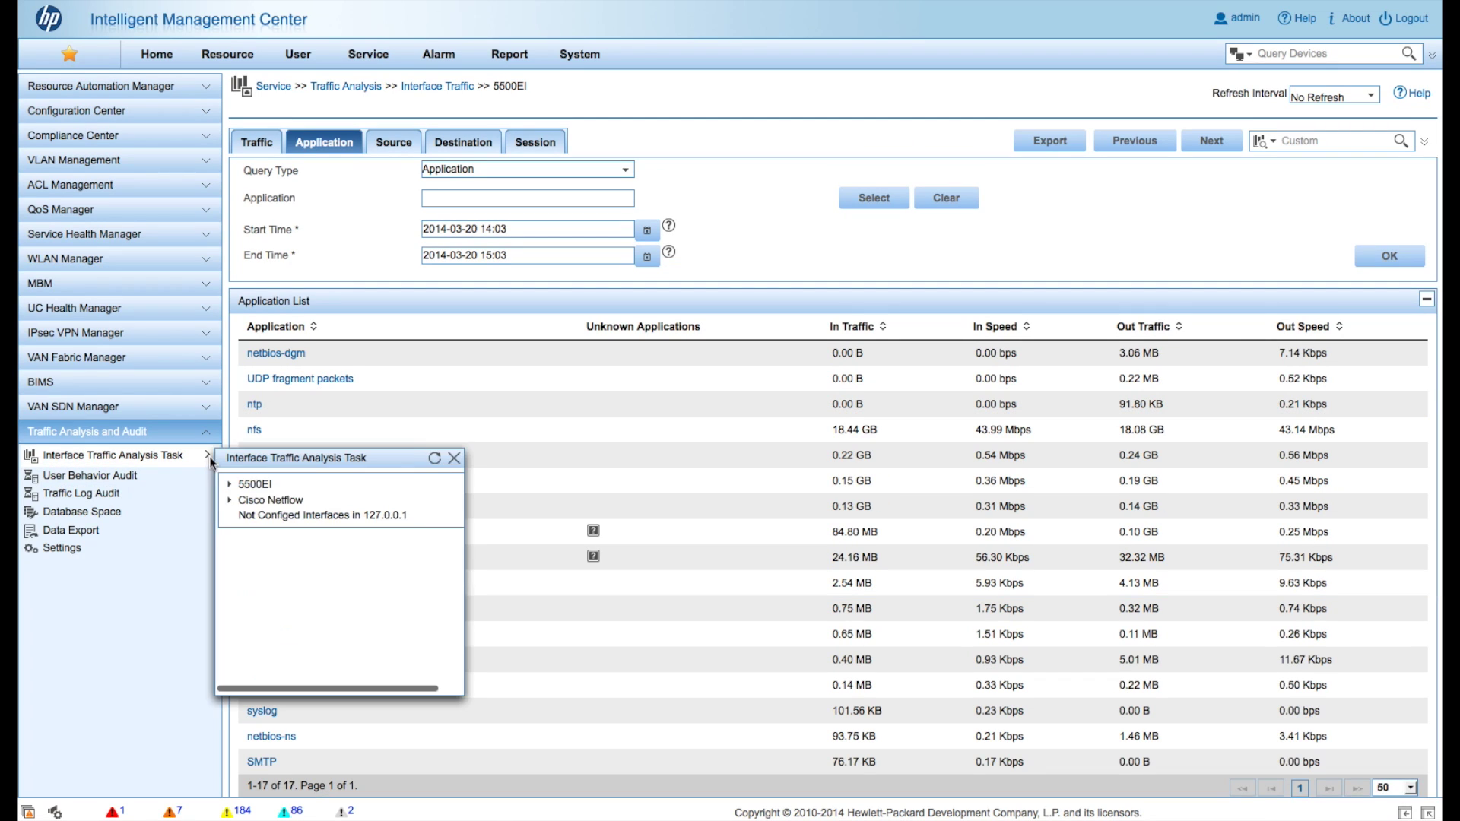
left_click(284, 502)
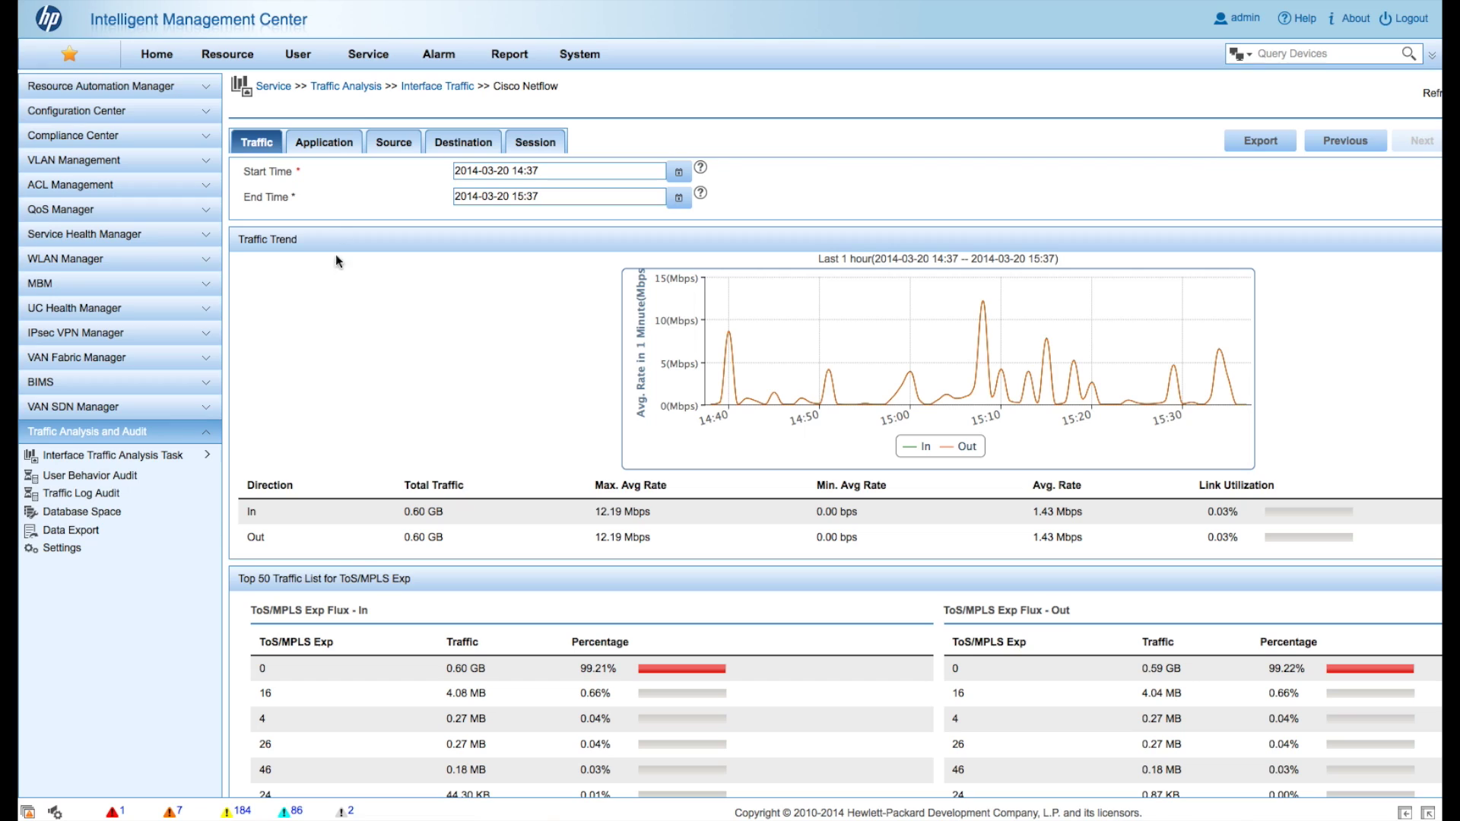
left_click(319, 143)
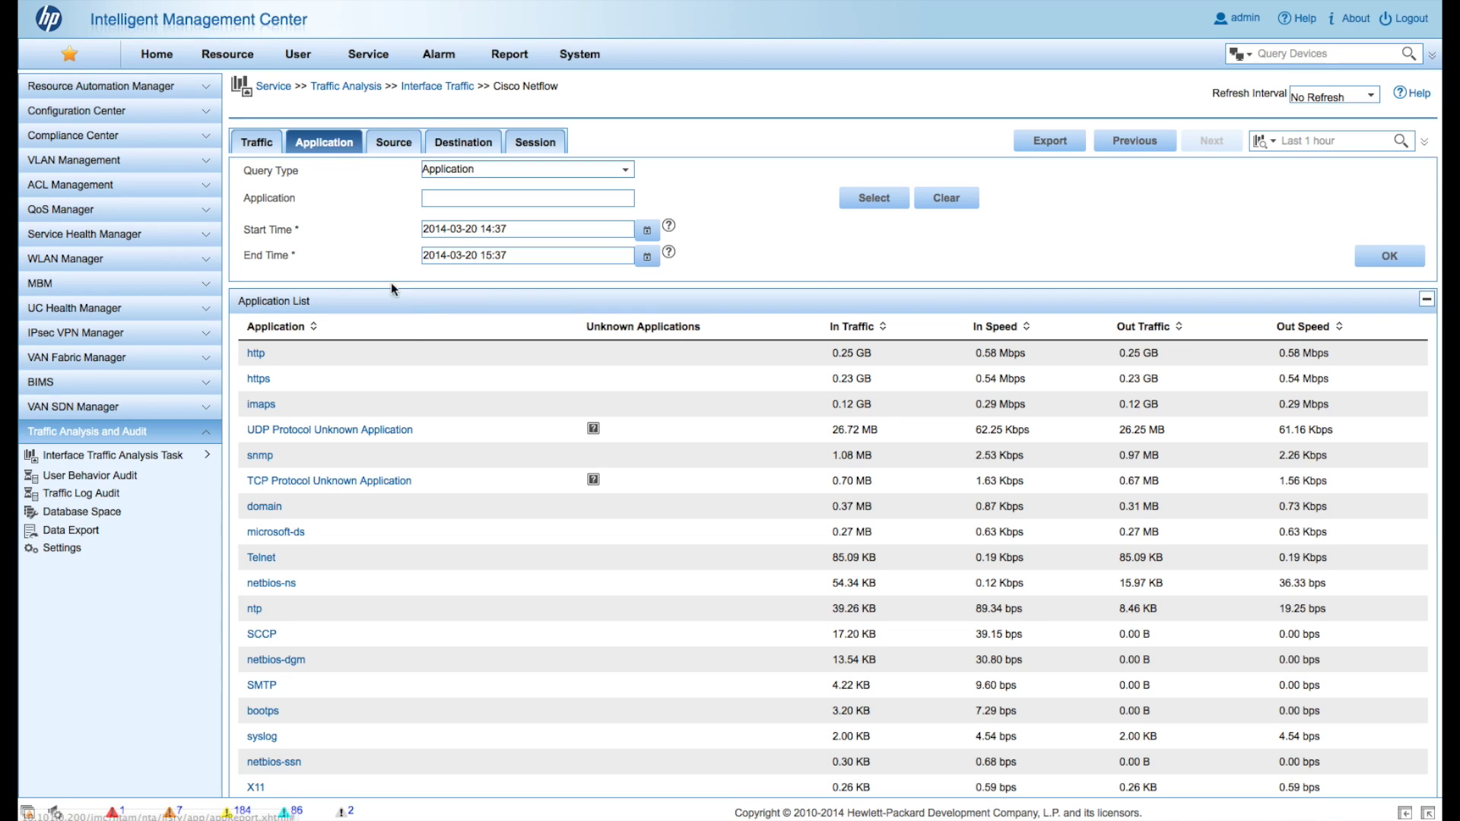
left_click(263, 632)
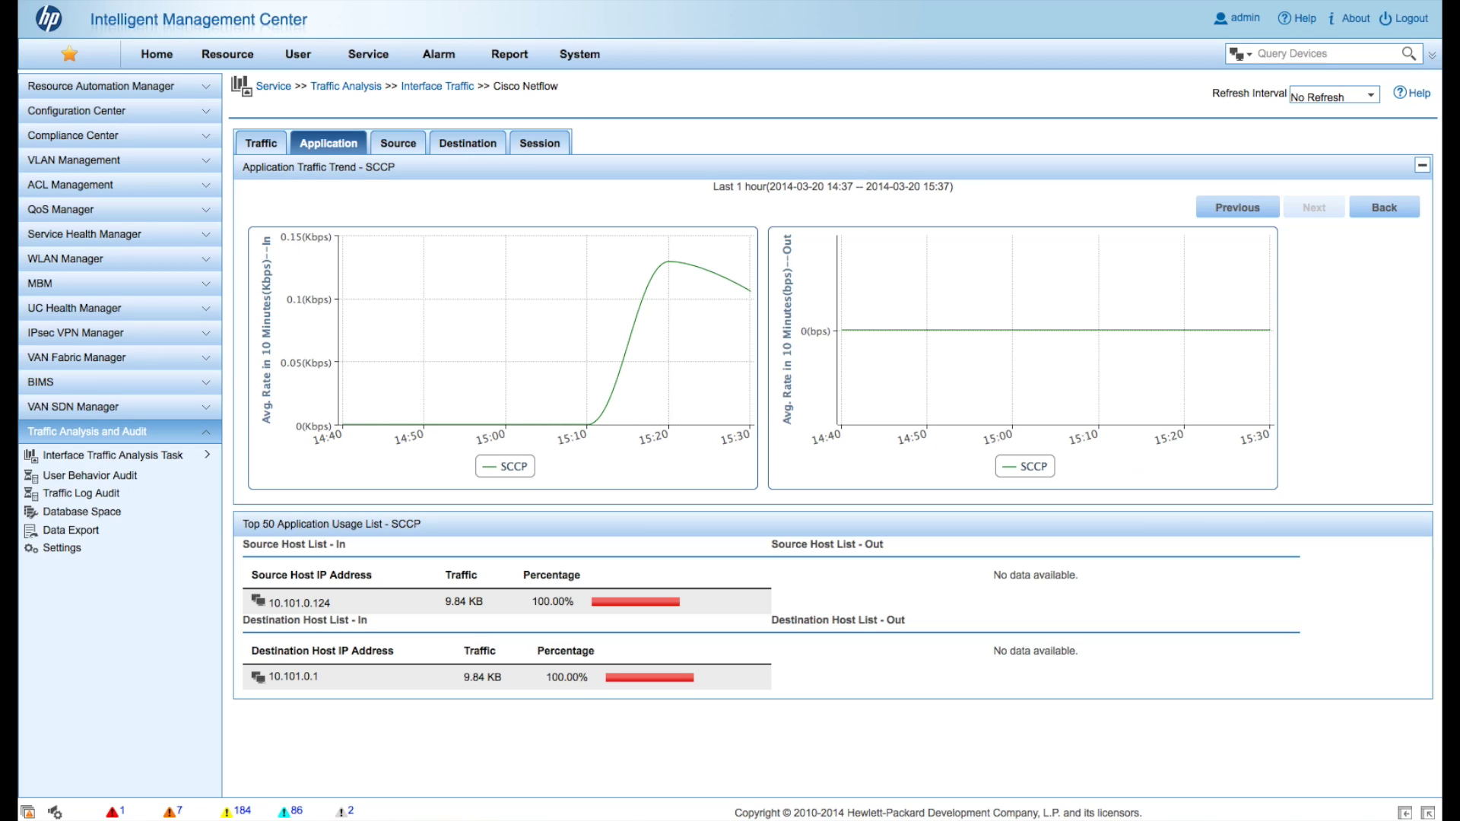
key("super+r")
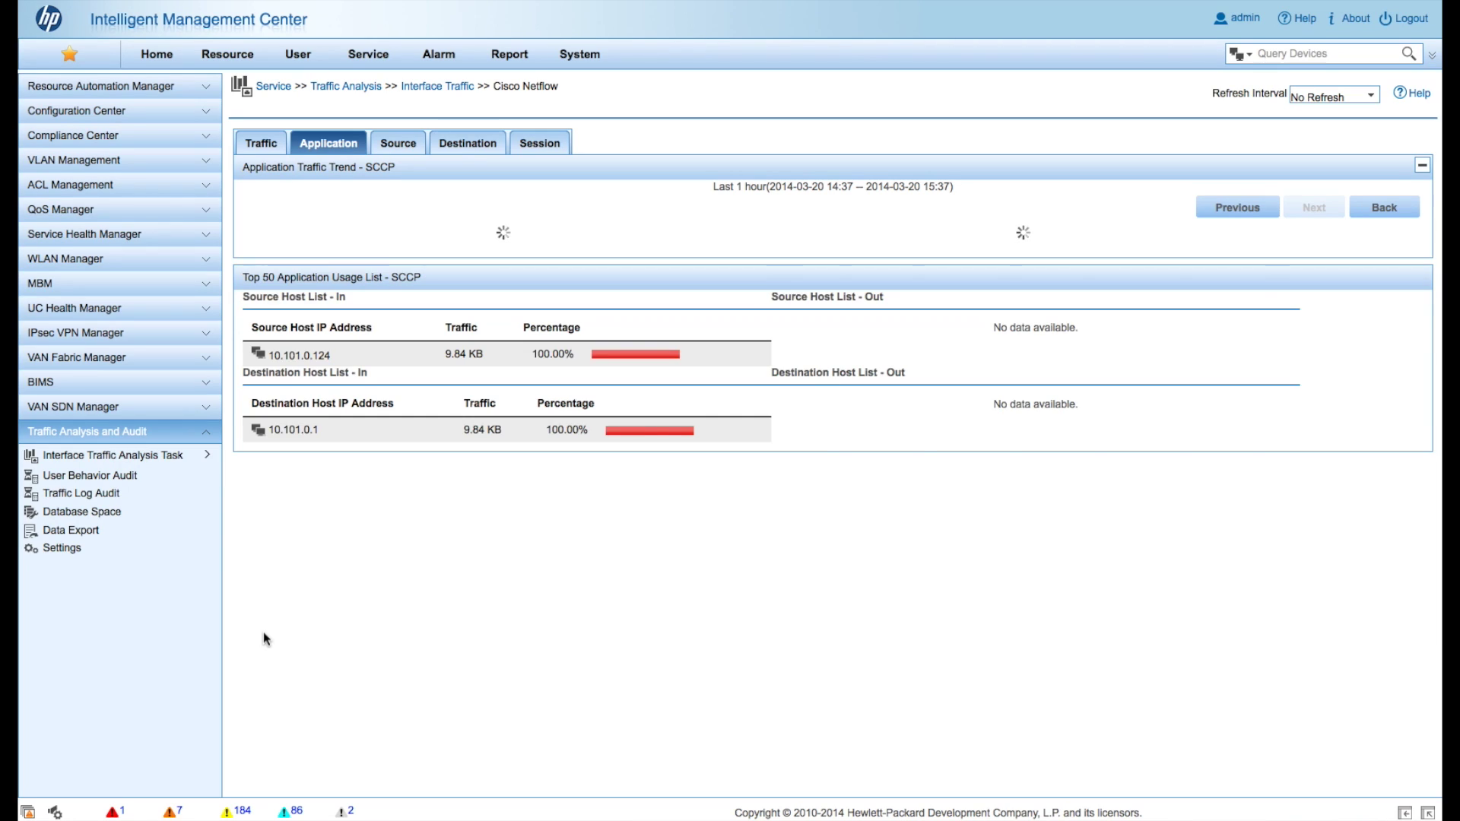